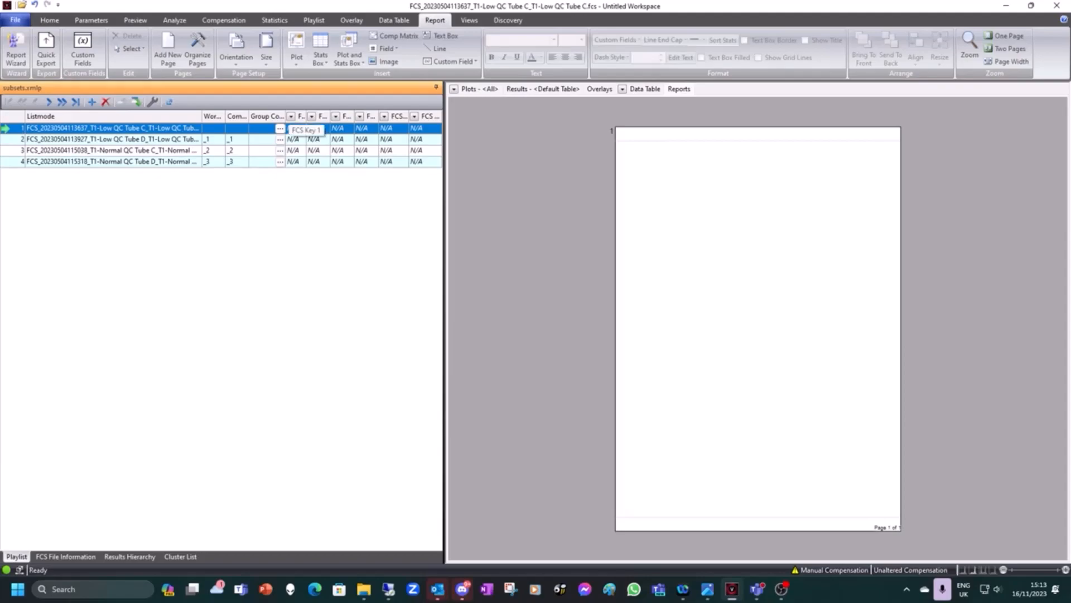
Set the first FCS key column of the playlist to the $SMNO primary keyword and widen that column
{"action": "left_click", "coordinate": [291, 116]}
{"action": "mouse_move", "coordinate": [313, 127]}
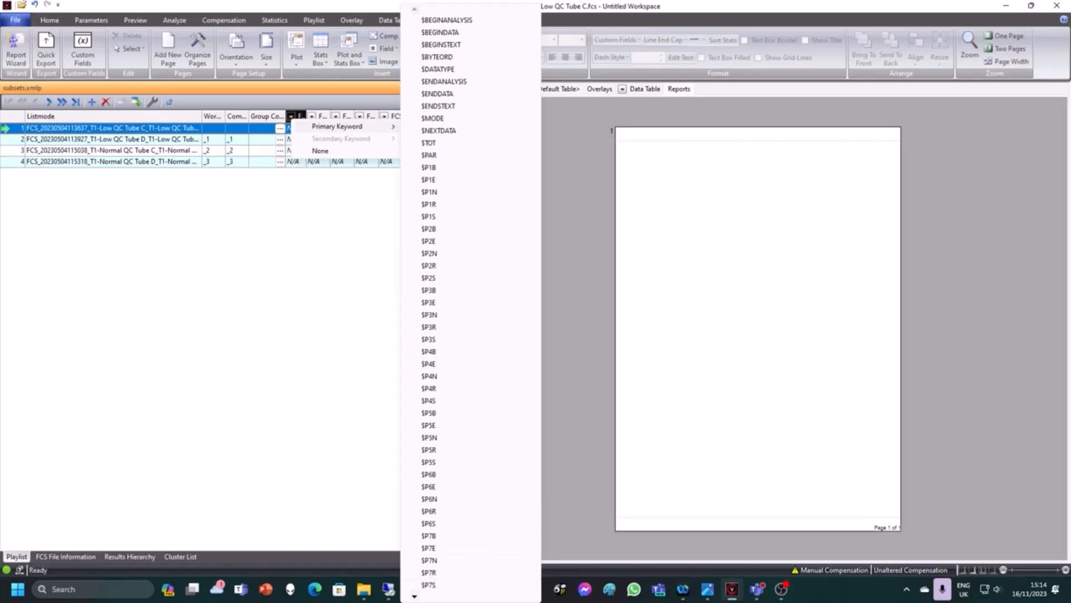
{"action": "scroll", "coordinate": [435, 585], "scroll_direction": "down", "scroll_amount": 7}
{"action": "scroll", "coordinate": [435, 558], "scroll_direction": "down", "scroll_amount": 5}
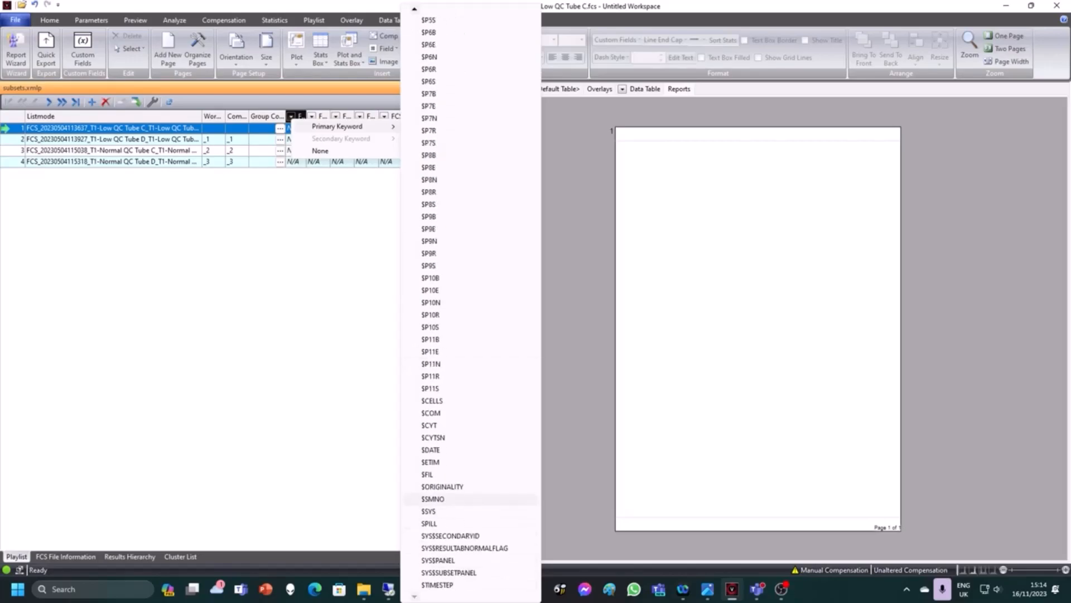
{"action": "left_click", "coordinate": [441, 500]}
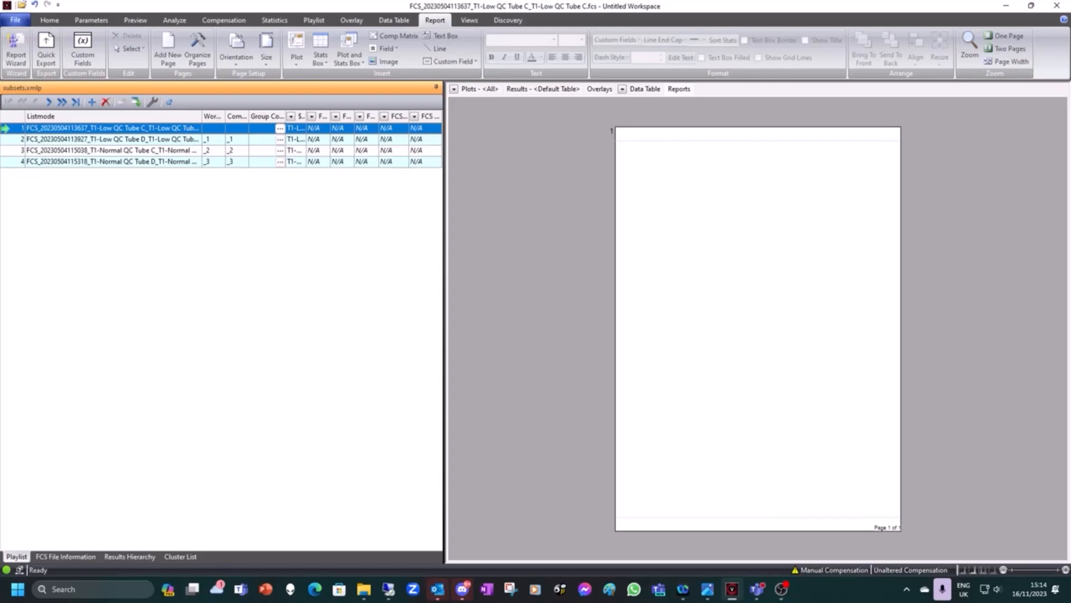
{"action": "left_click_drag", "start_coordinate": [306, 116], "coordinate": [351, 116]}
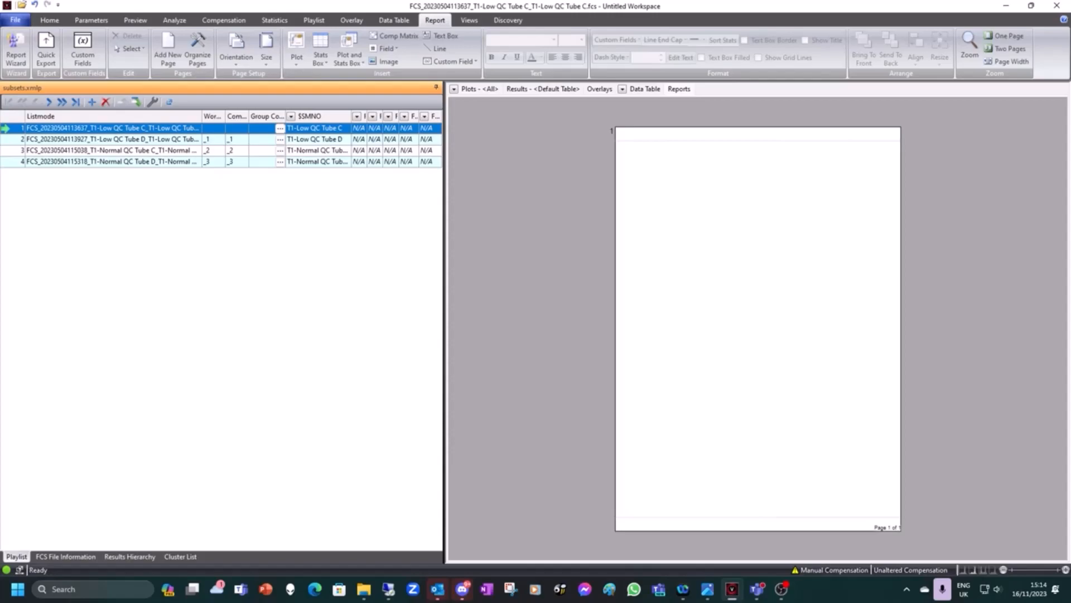
Hide the FCS Key 2 to FCS Key 6 columns and the Group Comment column in the playlist
{"action": "right_click", "coordinate": [336, 115]}
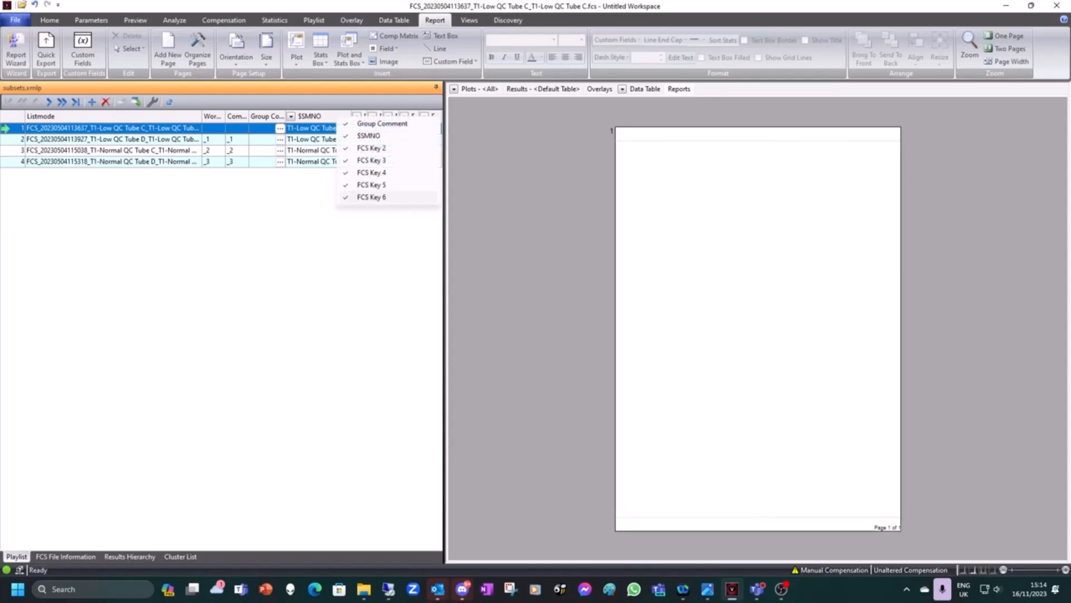
{"action": "left_click", "coordinate": [372, 195]}
{"action": "right_click", "coordinate": [358, 115]}
{"action": "left_click", "coordinate": [393, 182]}
{"action": "right_click", "coordinate": [365, 116]}
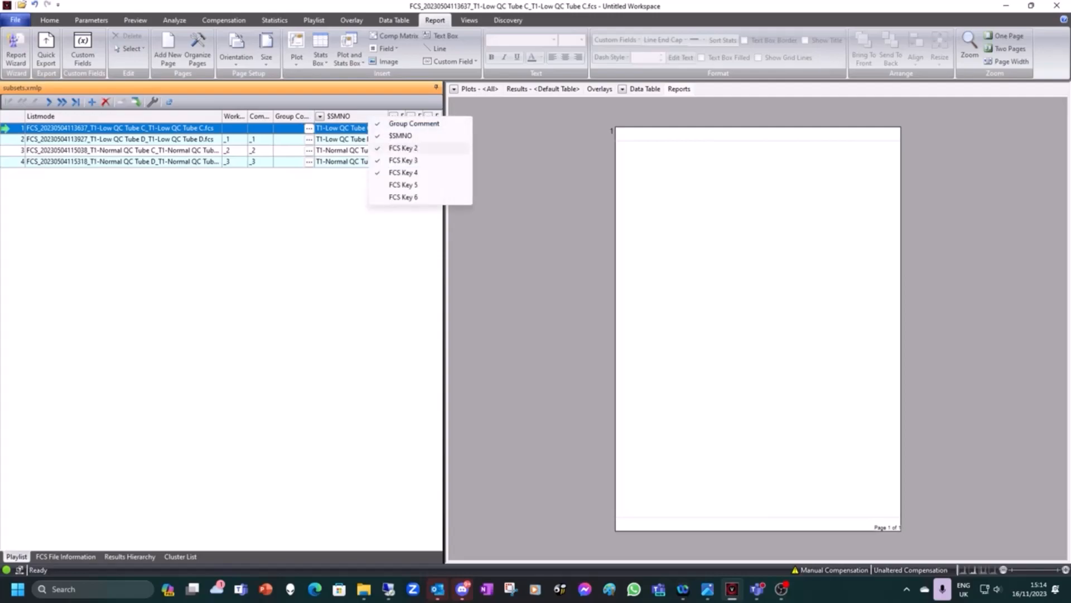
{"action": "left_click", "coordinate": [399, 171]}
{"action": "right_click", "coordinate": [383, 115]}
{"action": "left_click", "coordinate": [416, 160]}
{"action": "right_click", "coordinate": [416, 116]}
{"action": "left_click", "coordinate": [443, 148]}
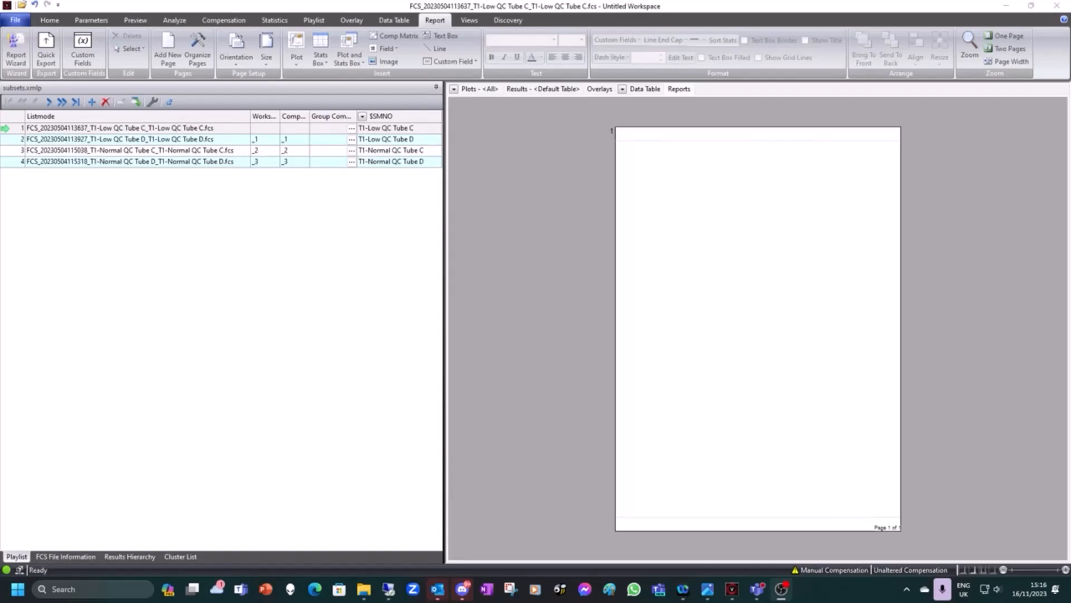
{"action": "right_click", "coordinate": [334, 118]}
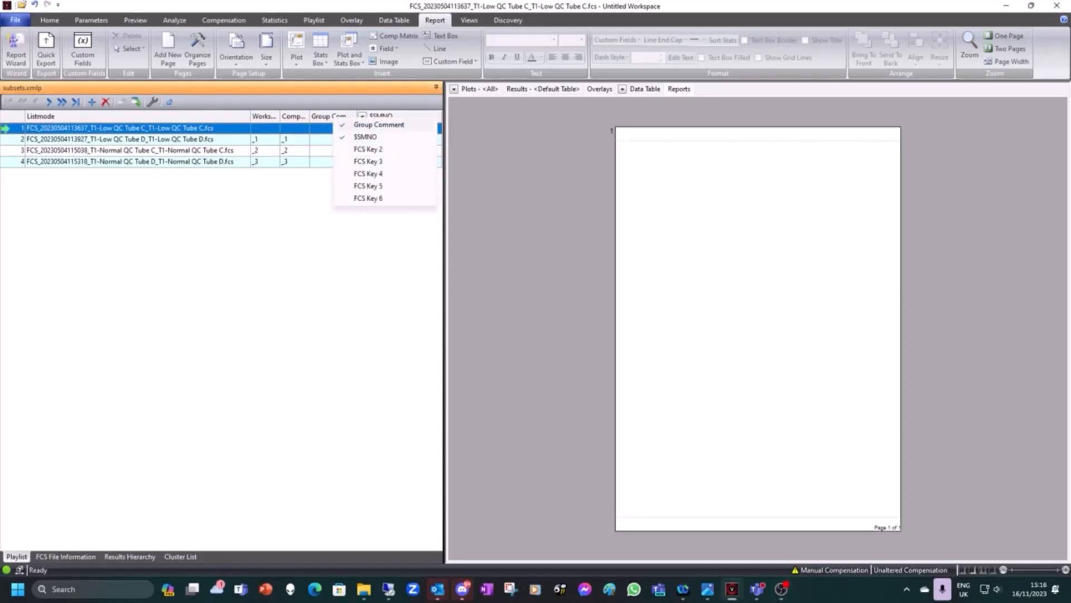
{"action": "left_click", "coordinate": [379, 124]}
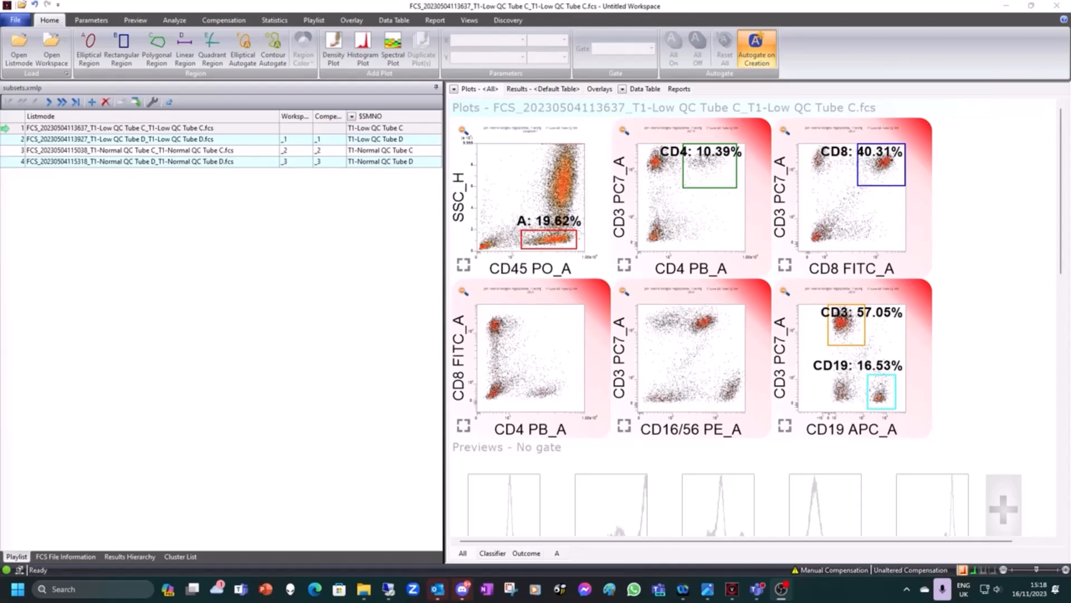
Create a new data table named Results with 5 rows and 3 columns
{"action": "left_click", "coordinate": [394, 20]}
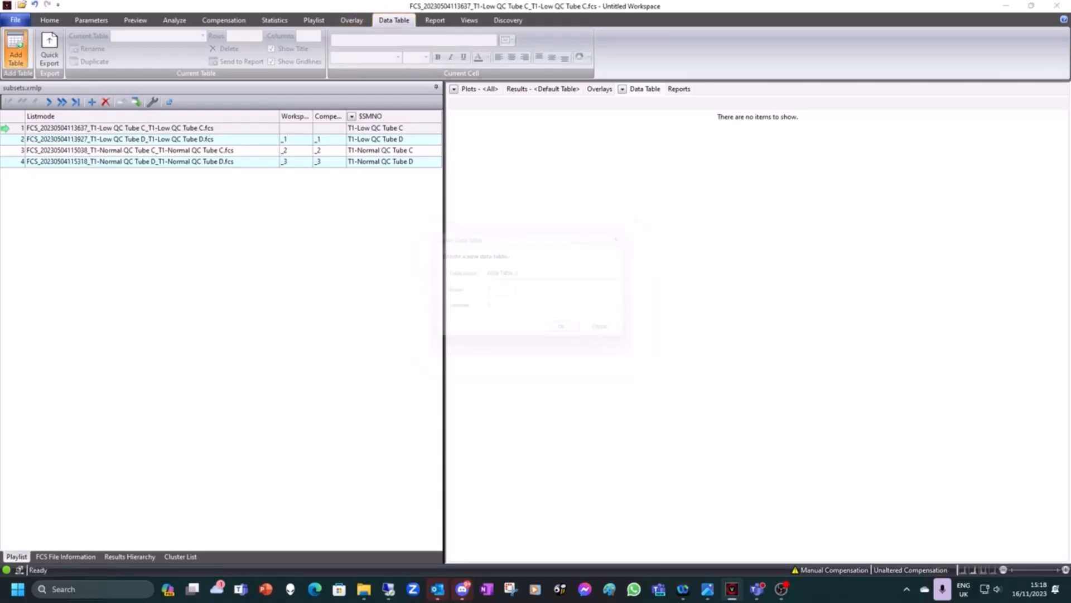
{"action": "left_click", "coordinate": [15, 52]}
{"action": "key", "text": "Tab"}
{"action": "type", "text": "Reults"}
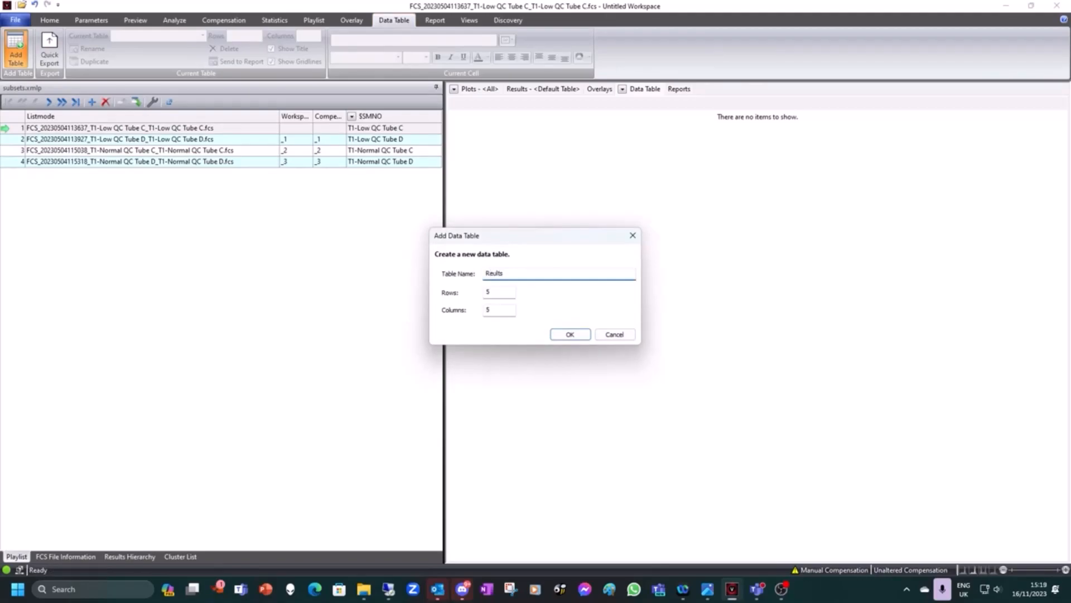
{"action": "key", "text": "Left"}
{"action": "key", "text": "Left"}
{"action": "key", "text": "Left"}
{"action": "key", "text": "Left"}
{"action": "type", "text": "s"}
{"action": "key", "text": "Tab"}
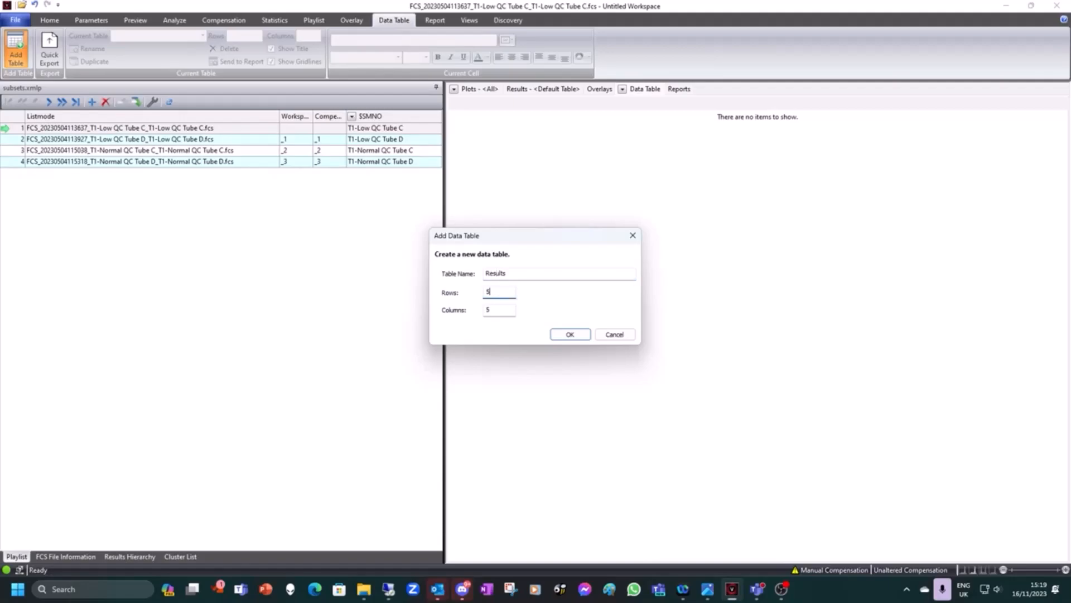
{"action": "key", "text": "Tab"}
{"action": "type", "text": "3"}
{"action": "key", "text": "Tab"}
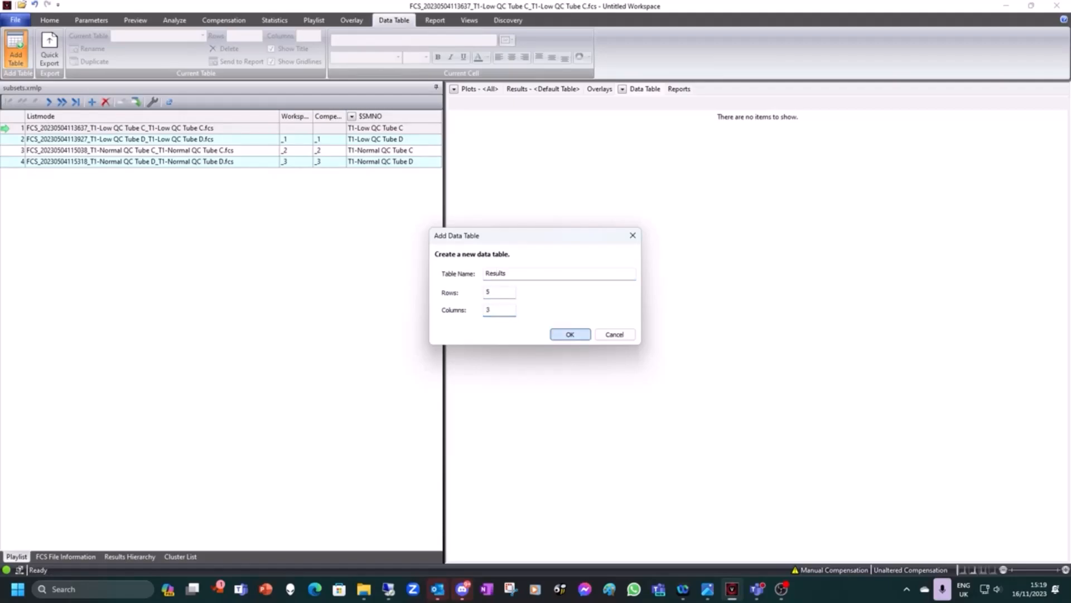
{"action": "key", "text": "Return"}
Widen all three columns of the Results table, making the third one the widest
{"action": "left_click_drag", "start_coordinate": [565, 103], "coordinate": [621, 103]}
{"action": "left_click_drag", "start_coordinate": [526, 103], "coordinate": [557, 103]}
{"action": "left_click_drag", "start_coordinate": [487, 103], "coordinate": [517, 103]}
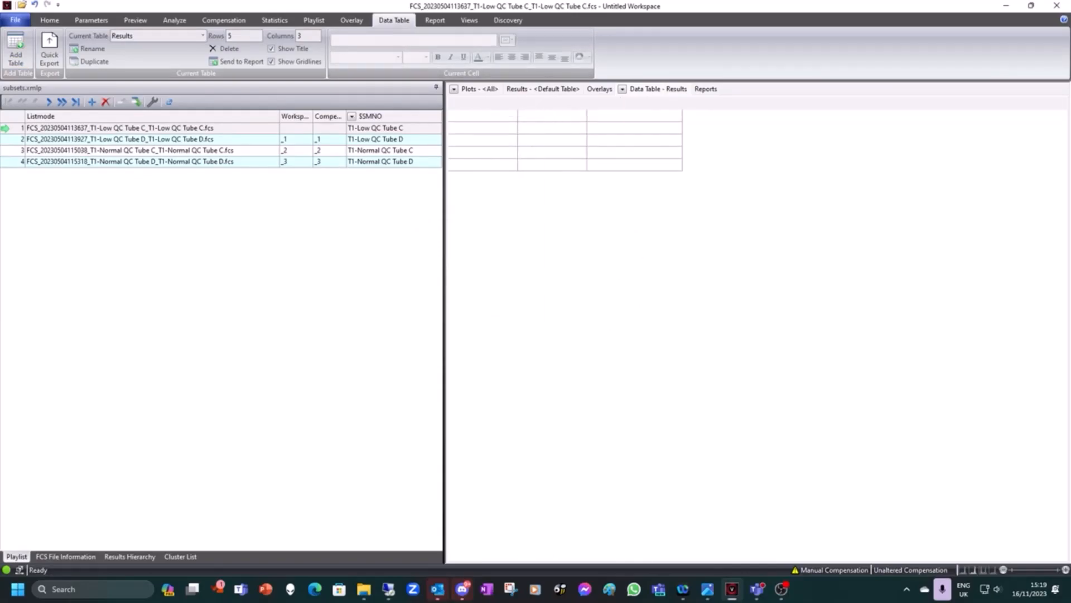
Enter the headings Parameters, % and Value in the first row of the Results table
{"action": "left_click", "coordinate": [483, 116]}
{"action": "type", "text": "Parameters"}
{"action": "key", "text": "Tab"}
{"action": "type", "text": "%"}
{"action": "key", "text": "Tab"}
{"action": "type", "text": "Value"}
{"action": "key", "text": "Tab"}
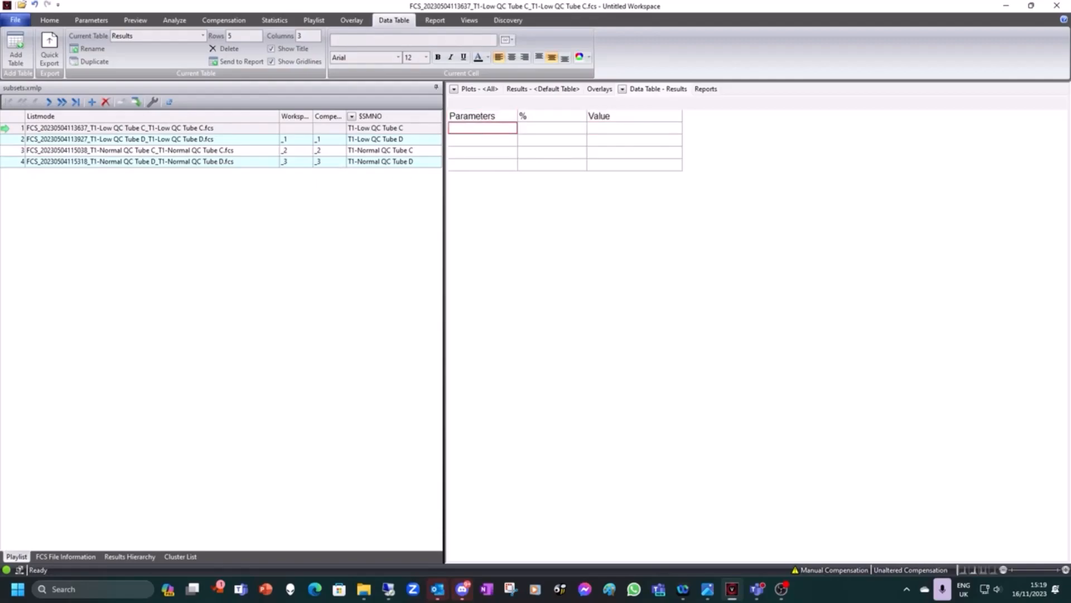
Check the custom field types offered for the table cell and open the report's custom field definitions
{"action": "left_click", "coordinate": [508, 40]}
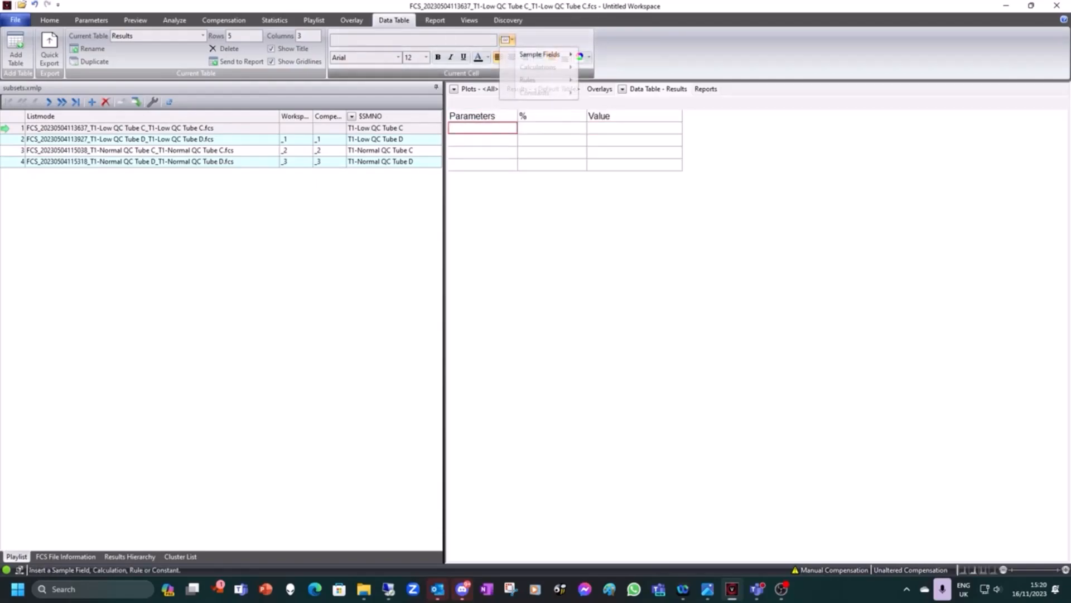
{"action": "left_click", "coordinate": [507, 39]}
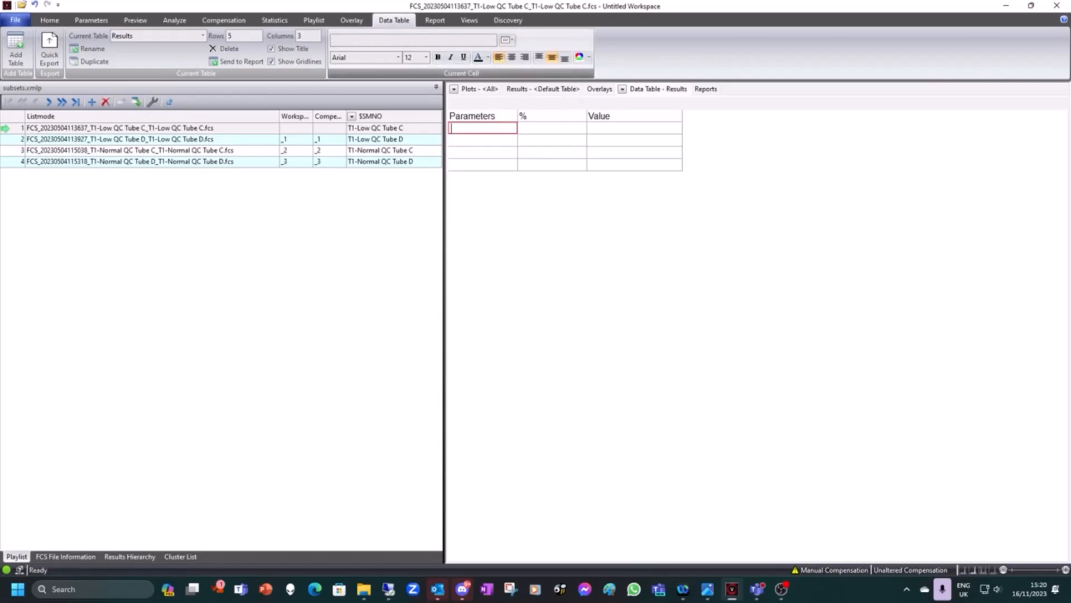
{"action": "left_click", "coordinate": [435, 20]}
{"action": "left_click", "coordinate": [82, 50]}
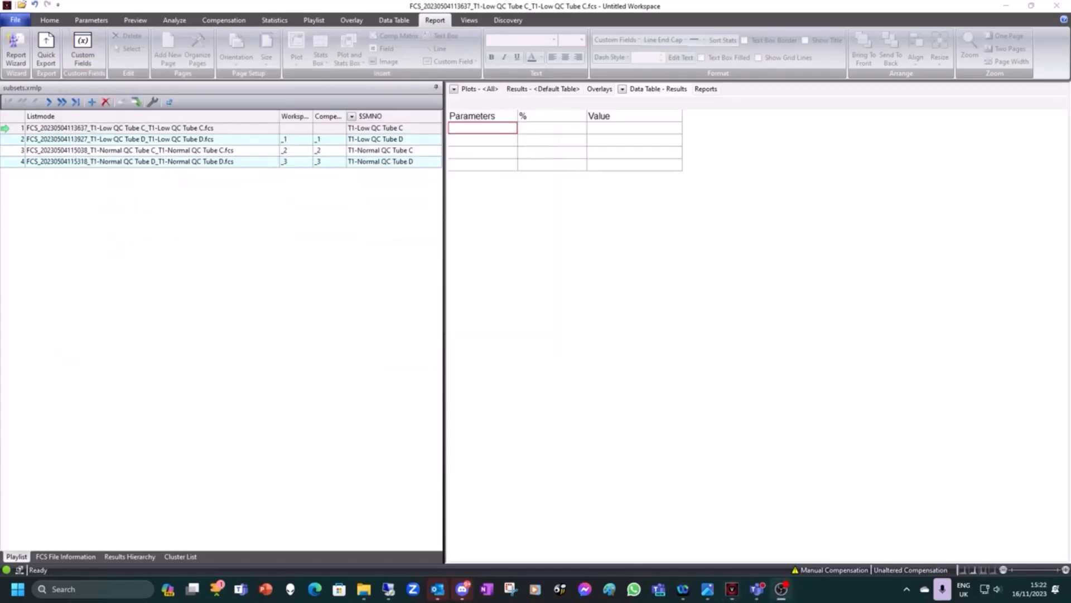
Look at the sample fields available for insertion into the Results data table
{"action": "left_click", "coordinate": [394, 20]}
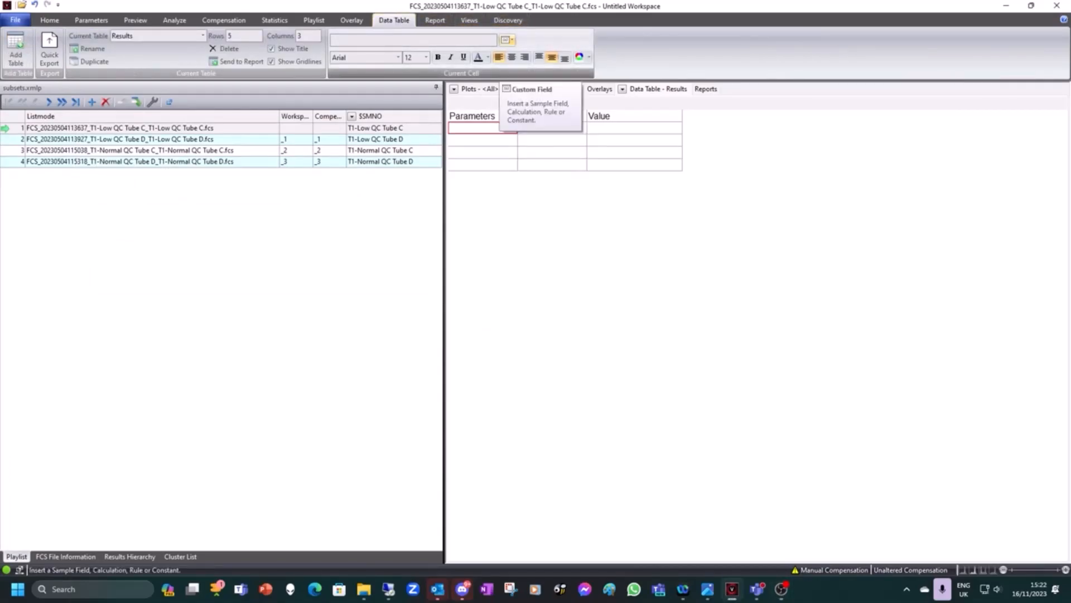
{"action": "left_click", "coordinate": [505, 40]}
{"action": "mouse_move", "coordinate": [539, 54]}
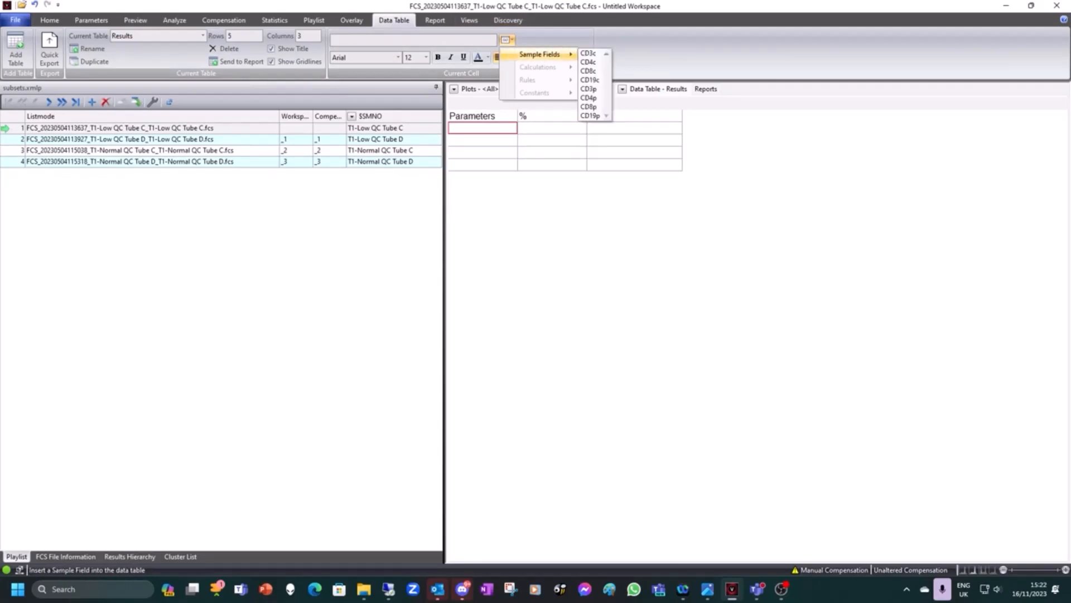
{"action": "left_click", "coordinate": [552, 128]}
Label the second row of the Results table CD3 and insert the sample field CD3p in its % cell
{"action": "left_click", "coordinate": [483, 128]}
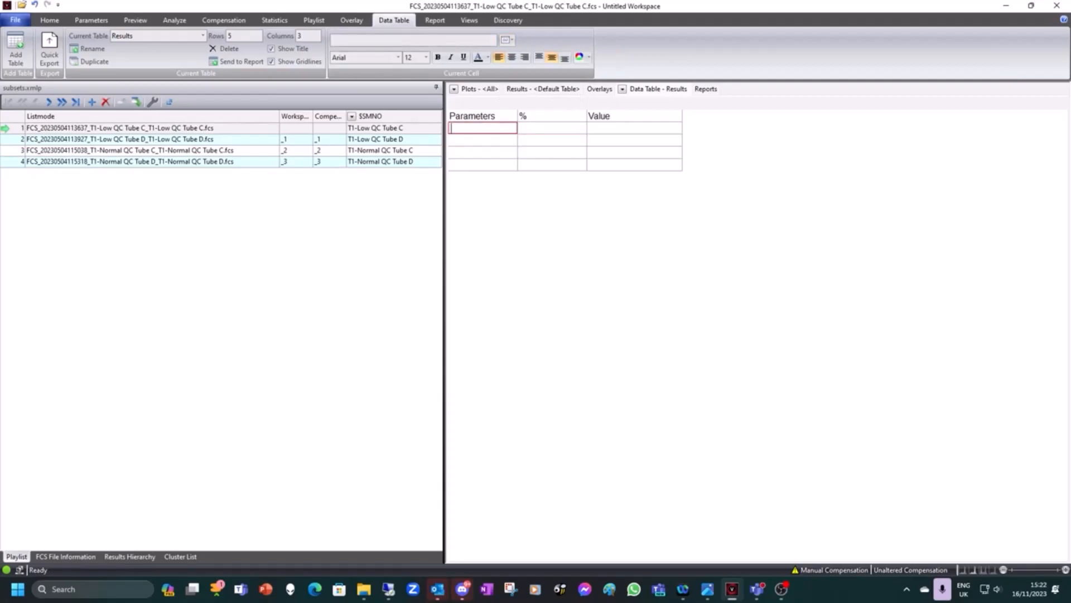
{"action": "type", "text": "CD3"}
{"action": "left_click", "coordinate": [551, 128]}
{"action": "left_click", "coordinate": [508, 40]}
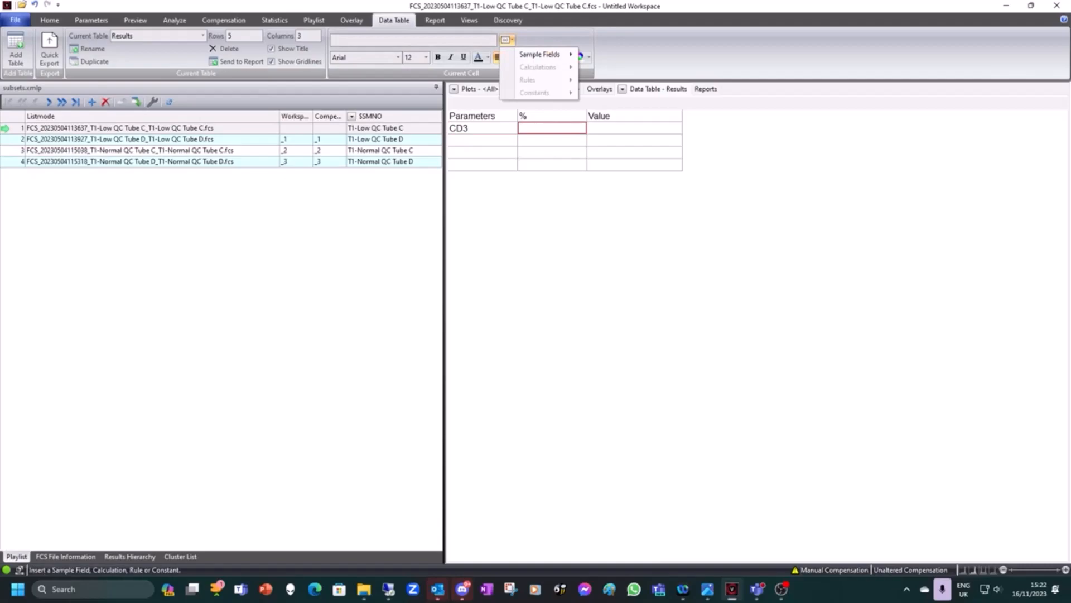
{"action": "mouse_move", "coordinate": [539, 54]}
{"action": "left_click", "coordinate": [588, 89]}
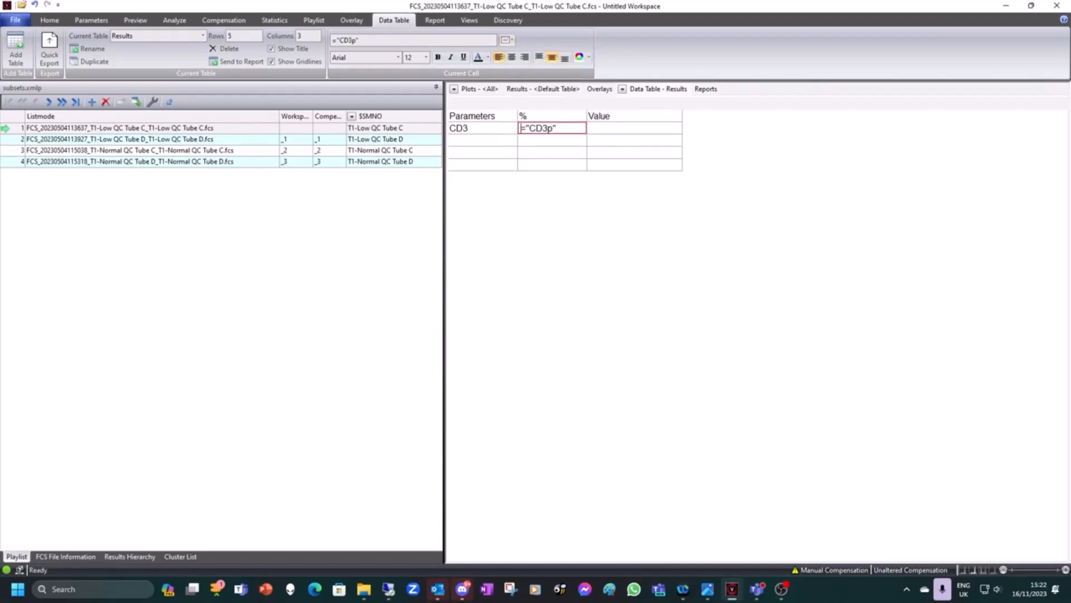
{"action": "key", "text": "Return"}
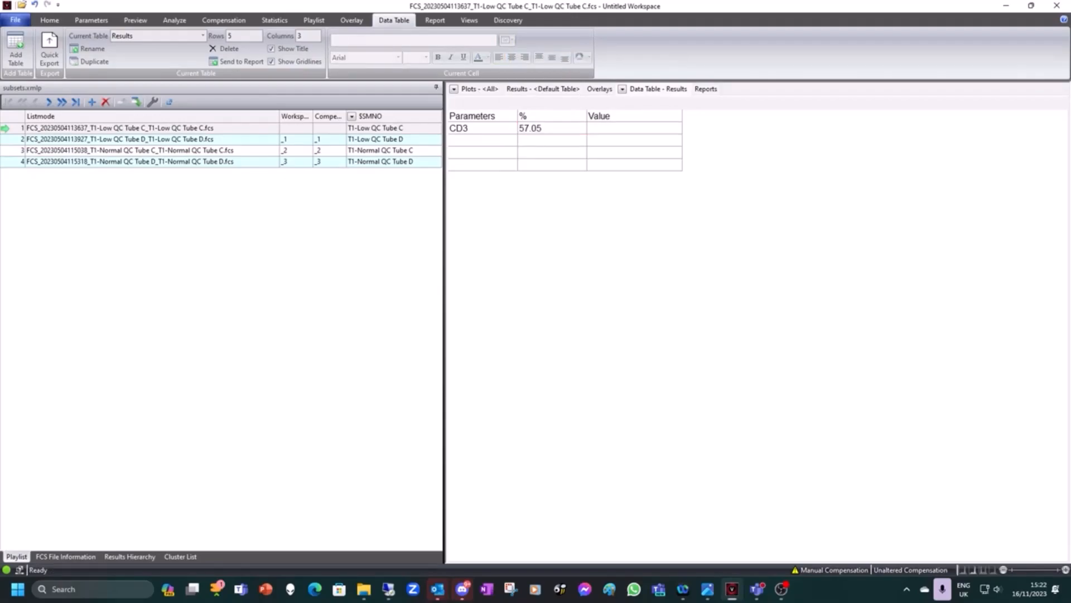
Insert the sample field CD3c in the Value cell of the CD3 row
{"action": "left_click", "coordinate": [634, 128]}
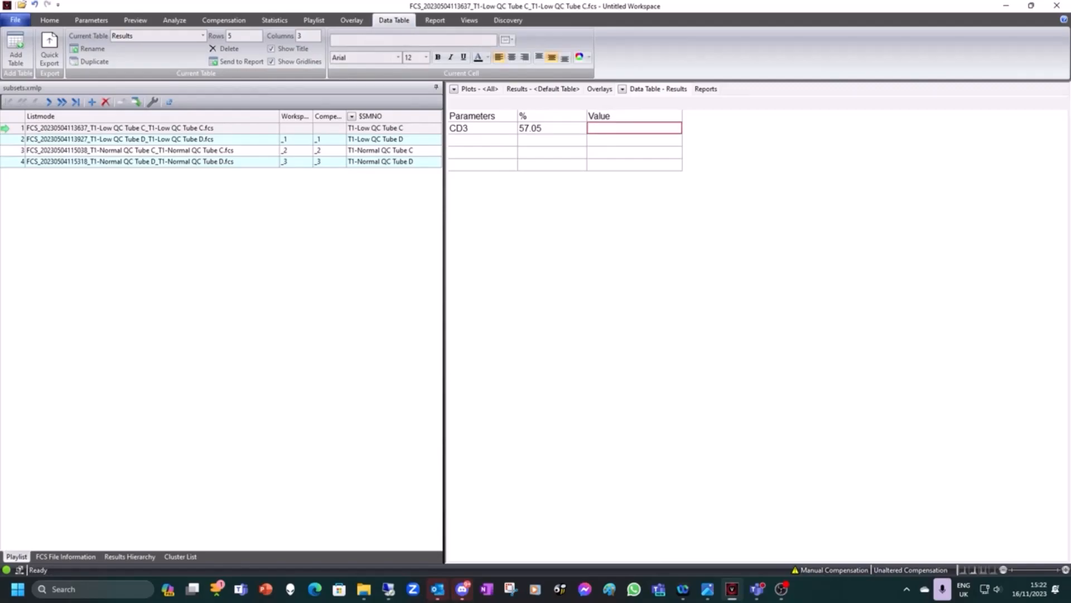
{"action": "left_click", "coordinate": [507, 41]}
{"action": "mouse_move", "coordinate": [539, 55]}
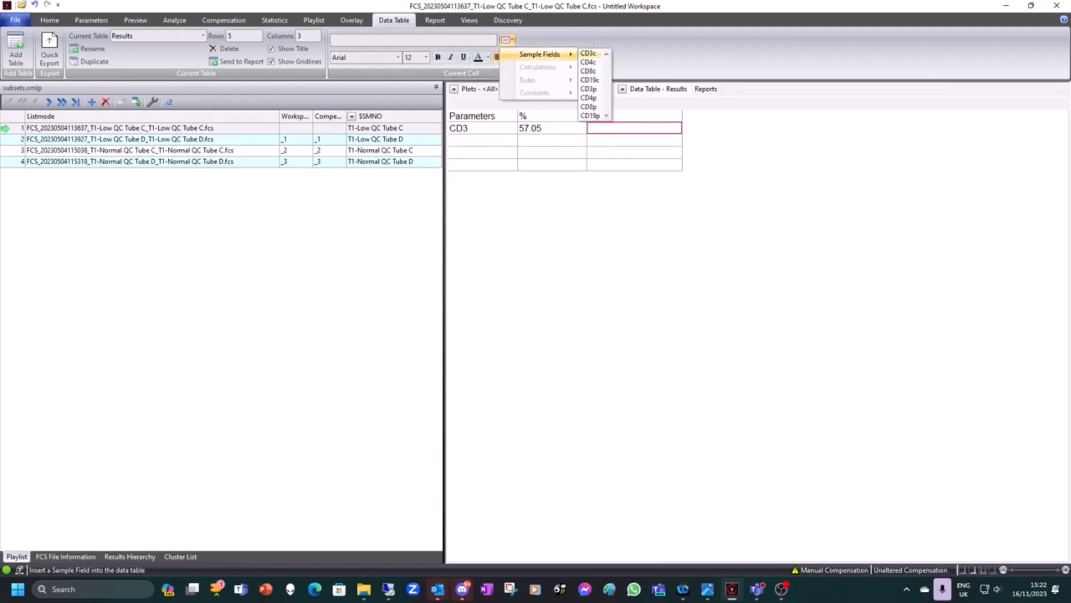
{"action": "left_click", "coordinate": [588, 53]}
Enter CD4, CD8 and CD19 in the remaining rows of the Parameters column
{"action": "left_click", "coordinate": [482, 140]}
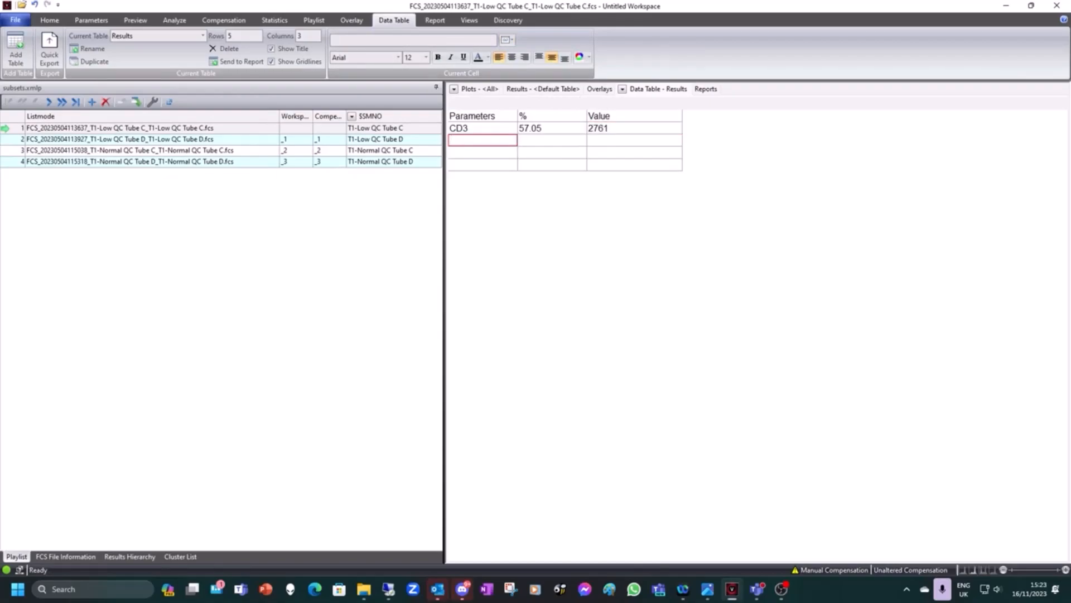
{"action": "type", "text": "CD4"}
{"action": "key", "text": "Return"}
{"action": "type", "text": "CD8"}
{"action": "key", "text": "Return"}
{"action": "type", "text": "CD19"}
Insert the sample fields CD4p, CD8p and CD19p in the % cells of their matching rows
{"action": "left_click", "coordinate": [552, 141]}
{"action": "left_click", "coordinate": [507, 40]}
{"action": "left_click", "coordinate": [594, 62]}
{"action": "left_click", "coordinate": [552, 153]}
{"action": "left_click", "coordinate": [507, 39]}
{"action": "left_click", "coordinate": [594, 72]}
{"action": "left_click", "coordinate": [552, 165]}
{"action": "left_click", "coordinate": [507, 40]}
{"action": "left_click", "coordinate": [590, 80]}
Insert the sample fields CD4c, CD8c and CD19c in the Value cells of their matching rows
{"action": "left_click", "coordinate": [634, 141]}
{"action": "left_click", "coordinate": [507, 40]}
{"action": "left_click", "coordinate": [589, 97]}
{"action": "left_click", "coordinate": [634, 153]}
{"action": "left_click", "coordinate": [508, 39]}
{"action": "mouse_move", "coordinate": [539, 54]}
{"action": "left_click", "coordinate": [588, 106]}
{"action": "left_click", "coordinate": [634, 165]}
{"action": "left_click", "coordinate": [507, 39]}
{"action": "left_click", "coordinate": [590, 116]}
{"action": "left_click", "coordinate": [634, 140]}
{"action": "left_click", "coordinate": [483, 165]}
{"action": "left_click", "coordinate": [782, 588]}
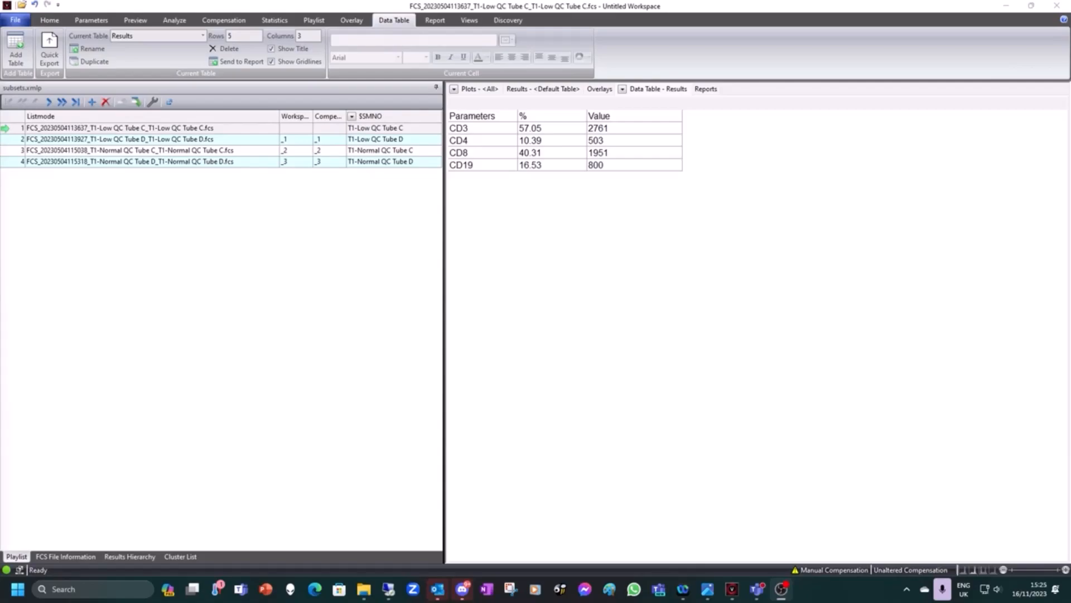
Send the Results table to the report and move it to about the middle of the page
{"action": "left_click", "coordinate": [237, 61]}
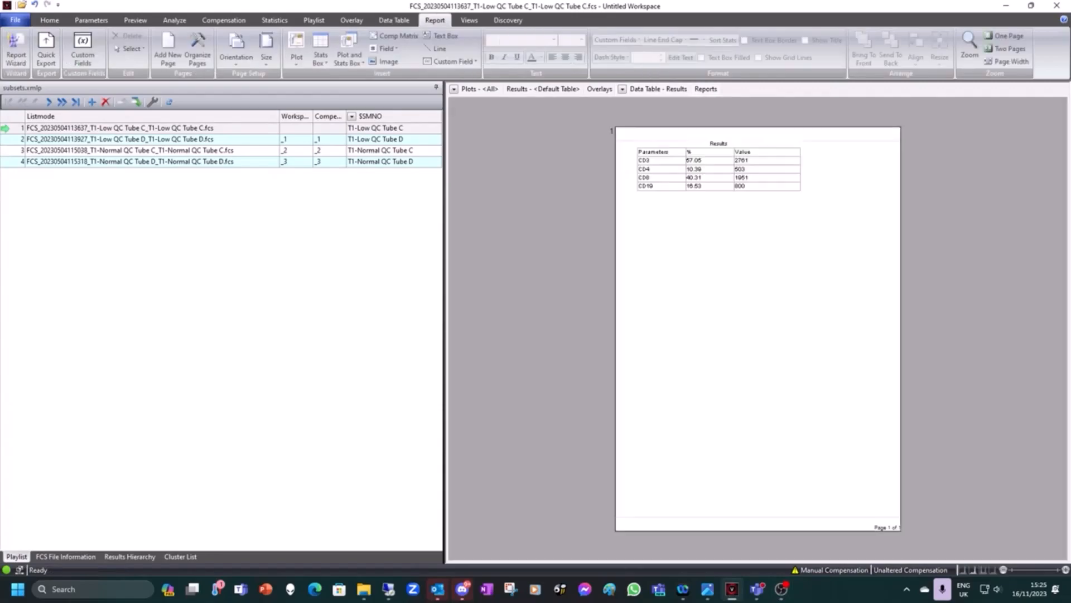
{"action": "left_click_drag", "start_coordinate": [719, 169], "coordinate": [751, 318]}
{"action": "left_click", "coordinate": [757, 407]}
{"action": "left_click", "coordinate": [753, 402]}
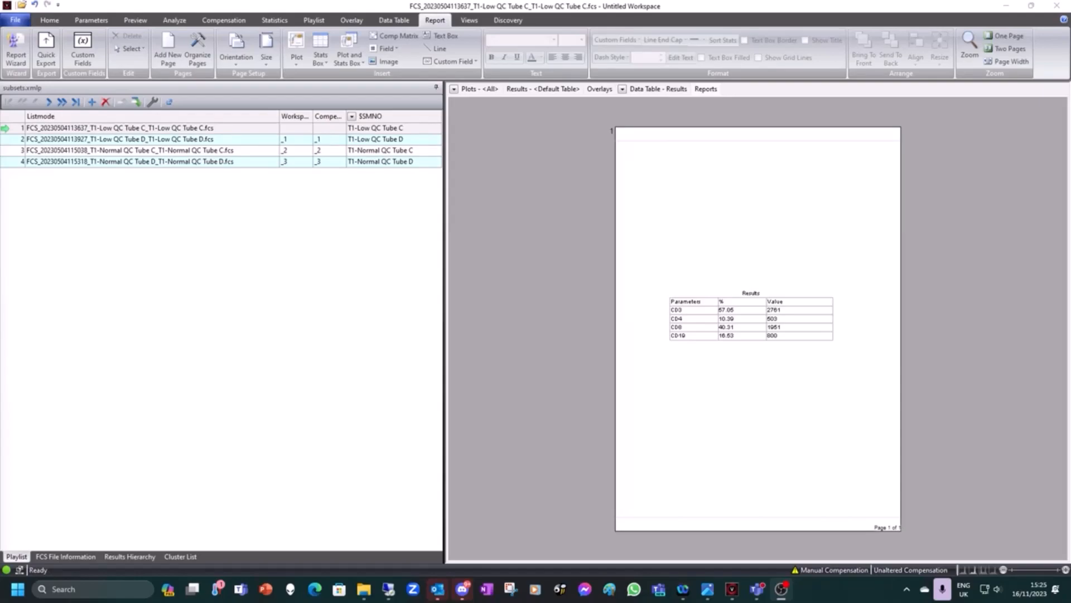
Load the Low QC Tube D, Normal QC Tube C and Normal QC Tube D files in turn to compare the reported results
{"action": "double_click", "coordinate": [120, 139]}
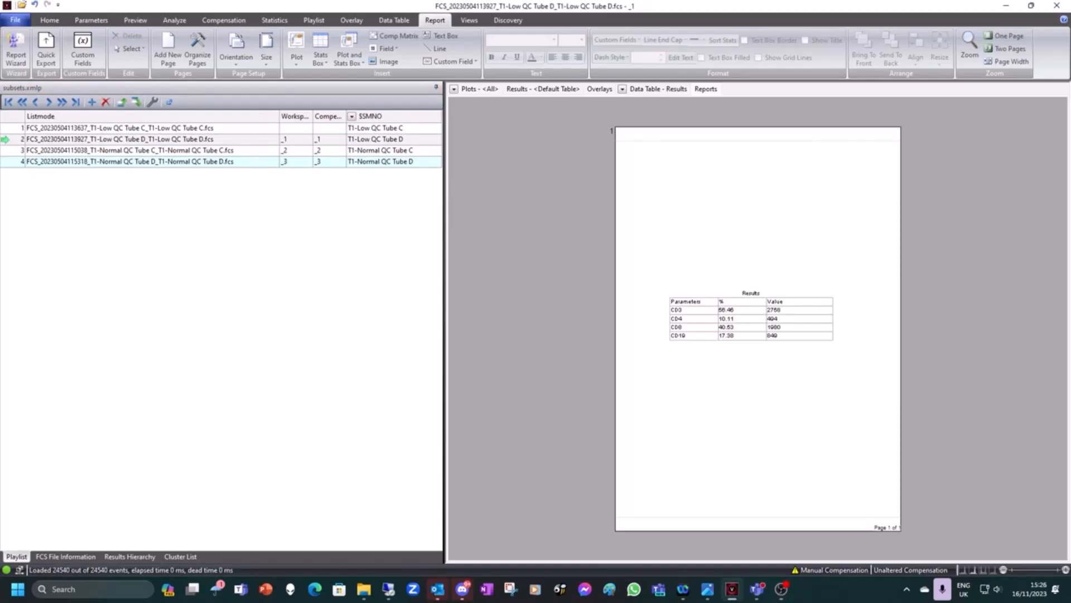
{"action": "double_click", "coordinate": [130, 151]}
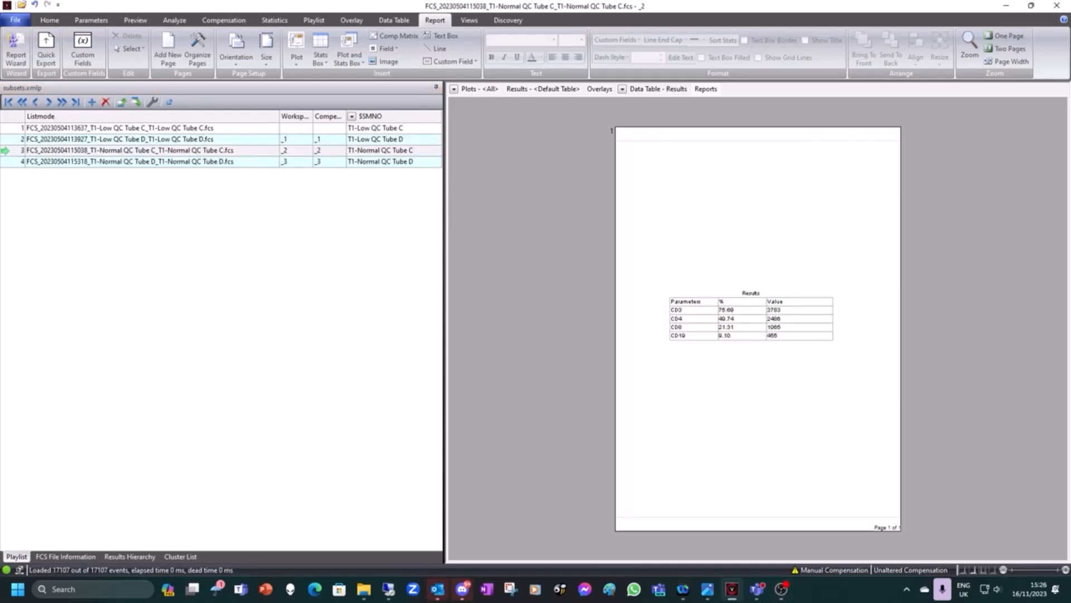
{"action": "double_click", "coordinate": [130, 162]}
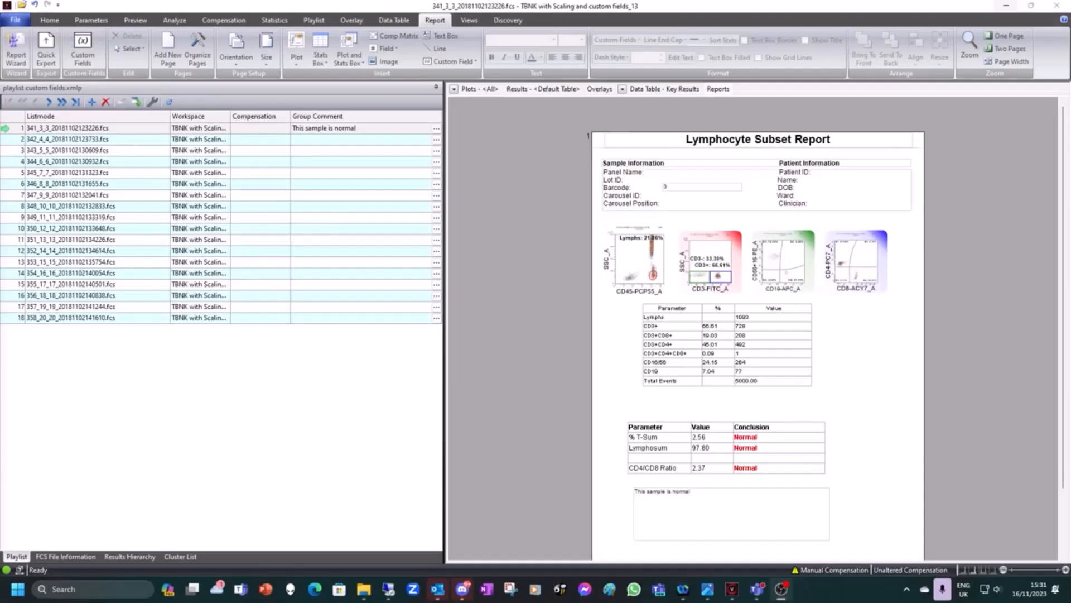
Examine the sample and patient information text box and the comment box of the Lymphocyte Subset Report
{"action": "double_click", "coordinate": [756, 193]}
{"action": "left_click", "coordinate": [594, 331]}
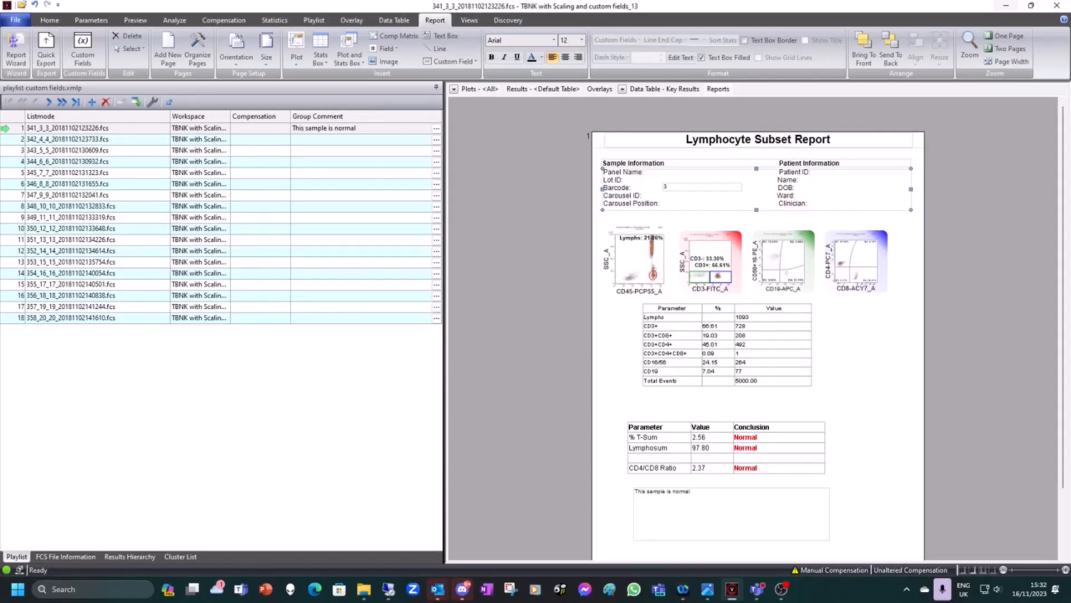
{"action": "left_click", "coordinate": [730, 513]}
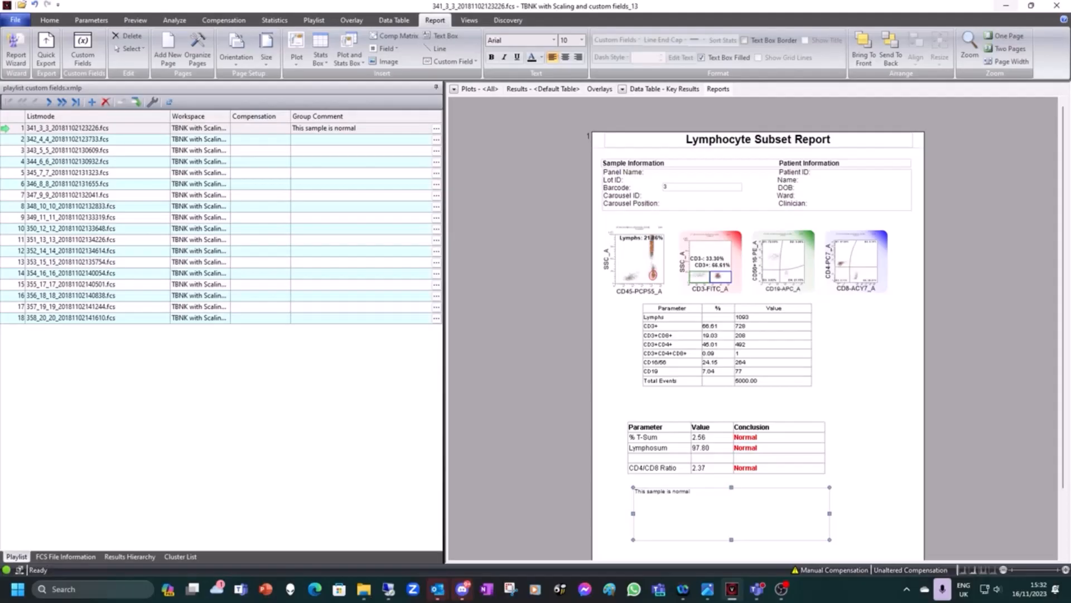
Load sample 342_4_4_20181102123733.fcs, and view the group comment editor of sample 344_6_6_20181102130932.fcs without entering a comment
{"action": "double_click", "coordinate": [67, 139]}
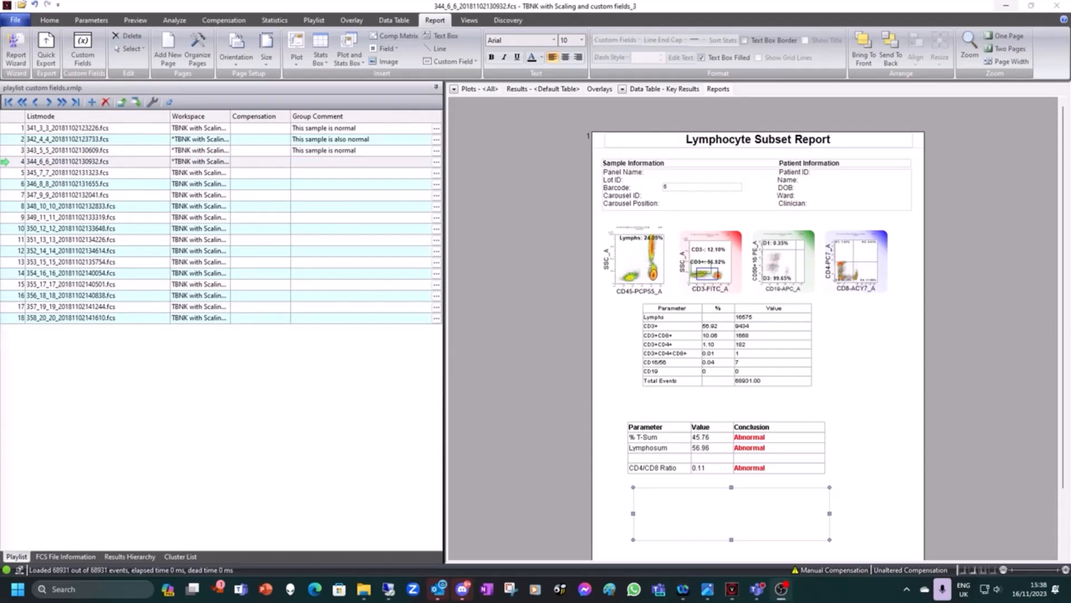
{"action": "left_click", "coordinate": [436, 162]}
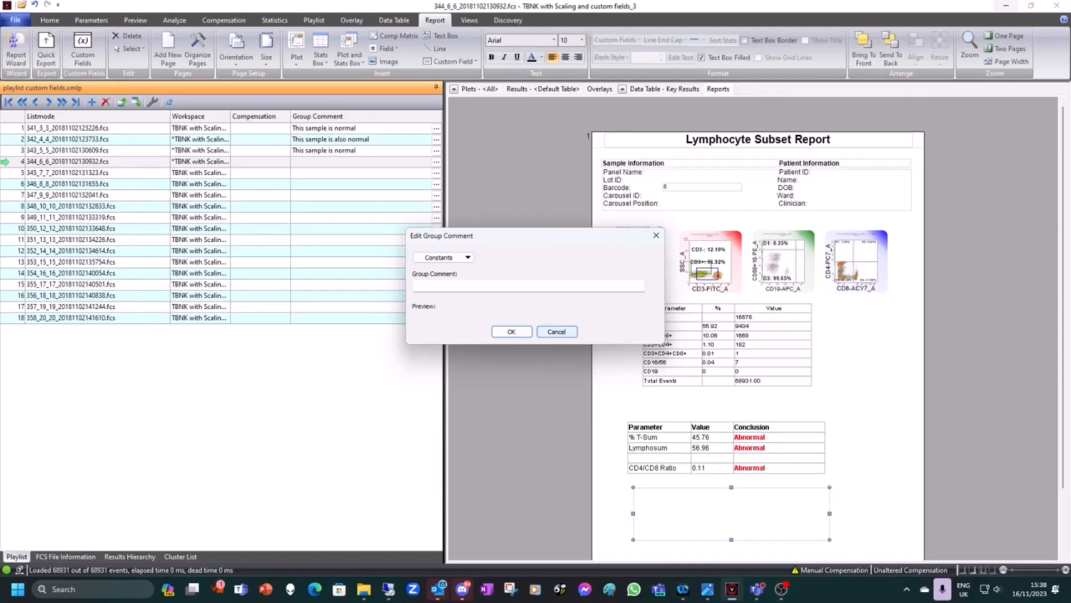
{"action": "left_click", "coordinate": [511, 331]}
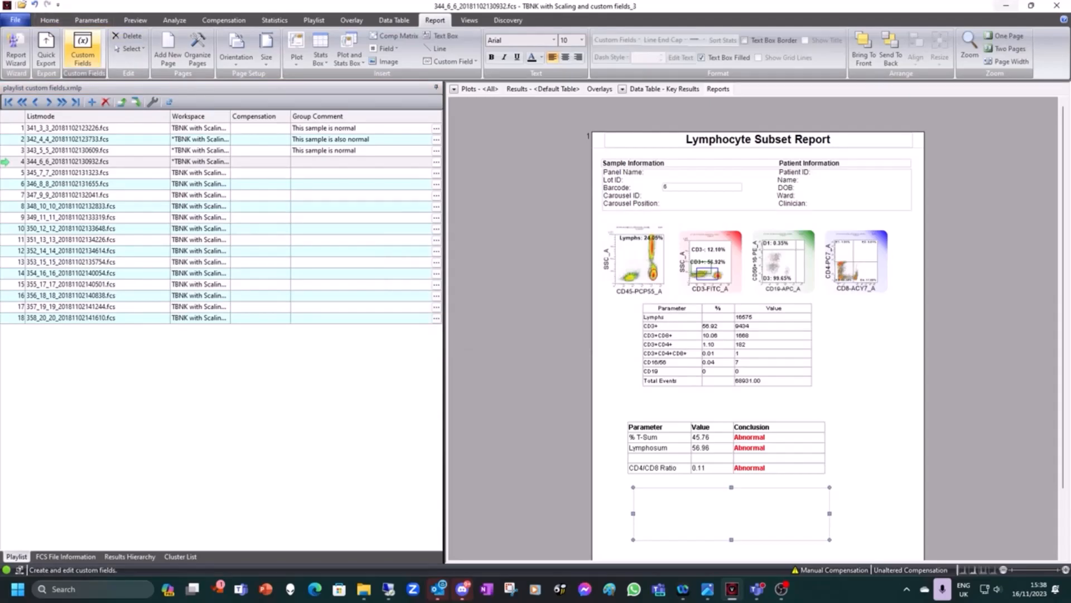
Examine the constants defined in the custom fields, and close them without making changes
{"action": "left_click", "coordinate": [83, 51]}
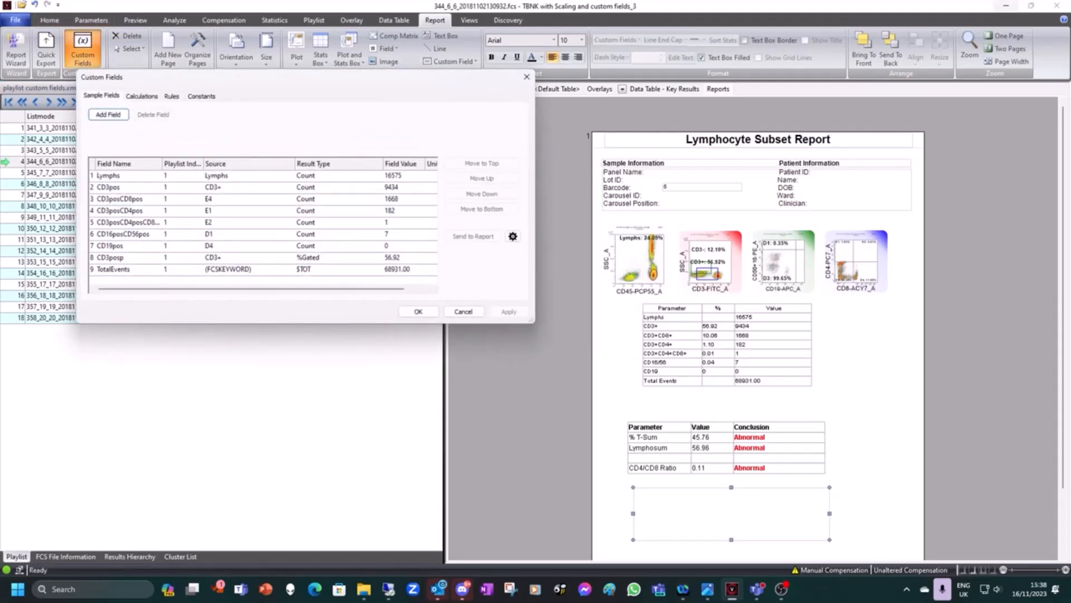
{"action": "left_click", "coordinate": [201, 96]}
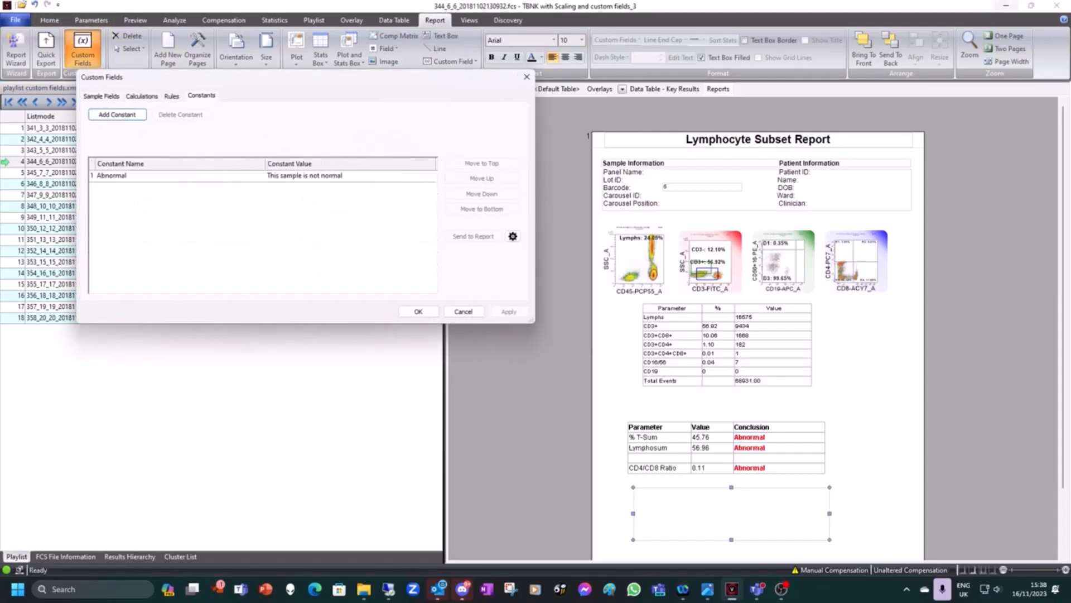
{"action": "left_click", "coordinate": [463, 312]}
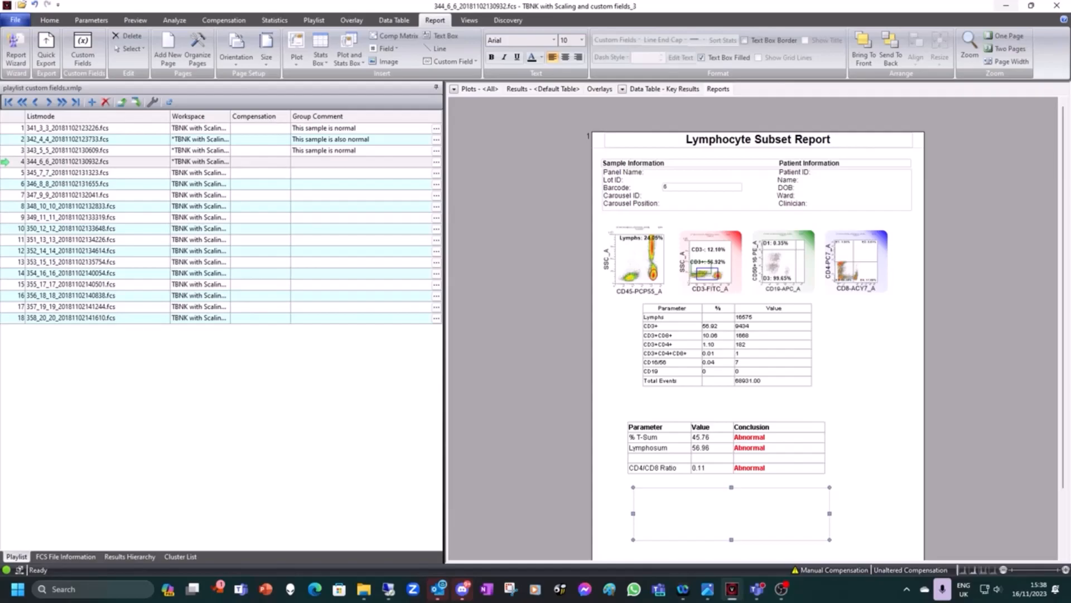
Set the group comment of sample 344_6_6_20181102130932.fcs to the Abnormal constant
{"action": "left_click", "coordinate": [437, 162]}
{"action": "left_click", "coordinate": [444, 257]}
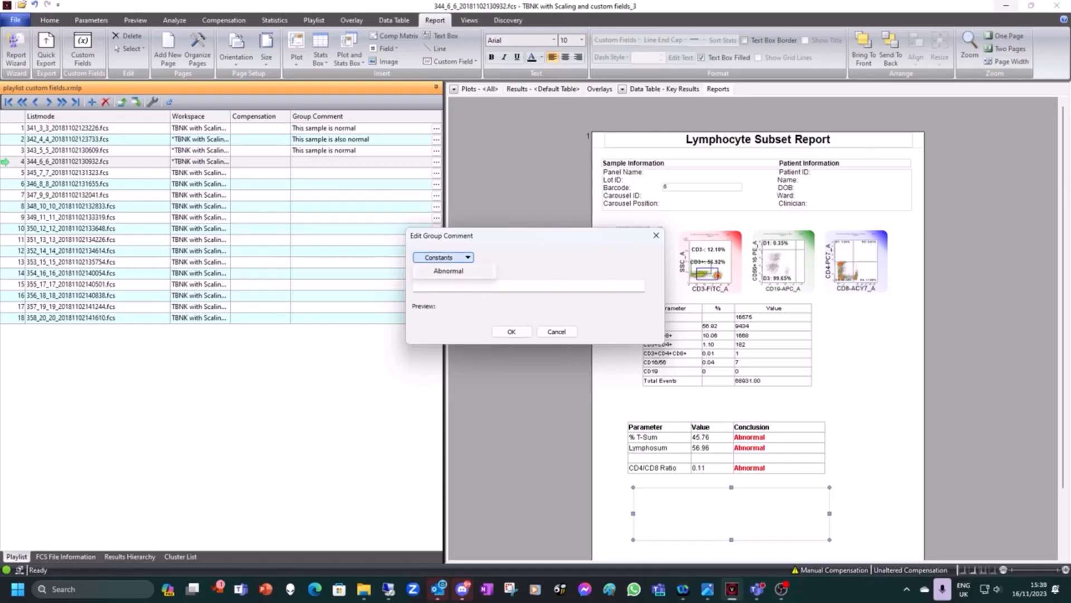
{"action": "left_click", "coordinate": [448, 271]}
{"action": "left_click", "coordinate": [512, 331]}
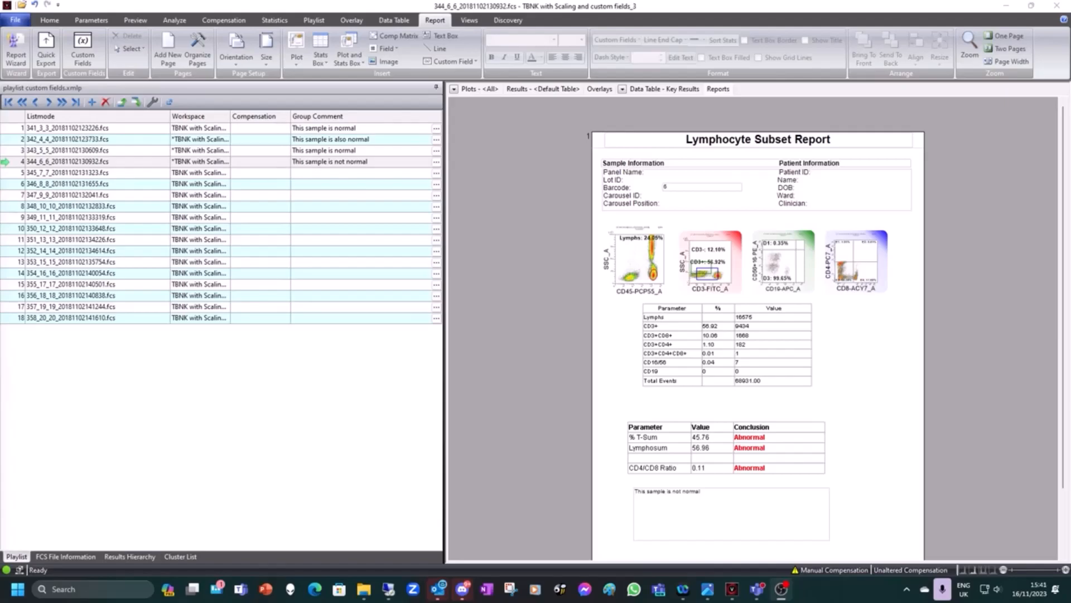
In the program's Quick Export options, disable every output except CSV Data Tables and set that one to All Data Tables
{"action": "left_click", "coordinate": [15, 21]}
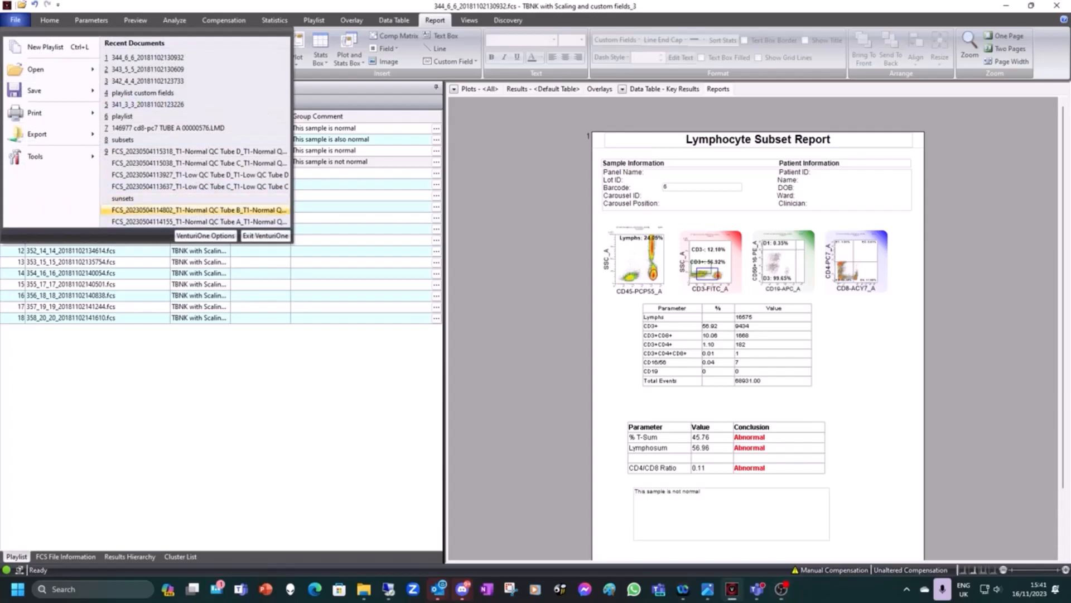
{"action": "left_click", "coordinate": [206, 237]}
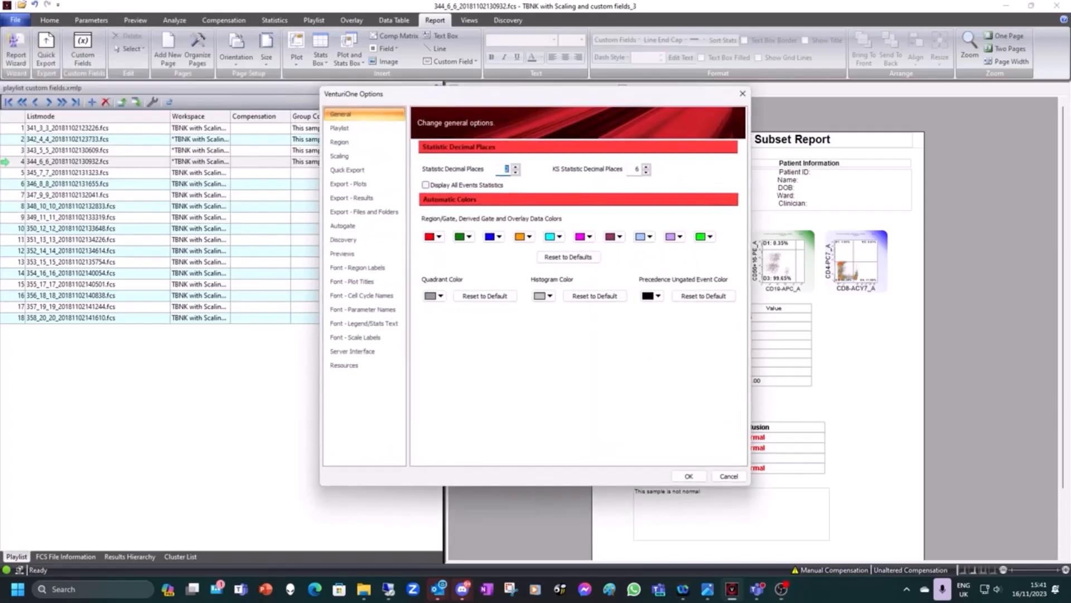
{"action": "left_click", "coordinate": [347, 170]}
{"action": "left_click_drag", "start_coordinate": [493, 99], "coordinate": [449, 96]}
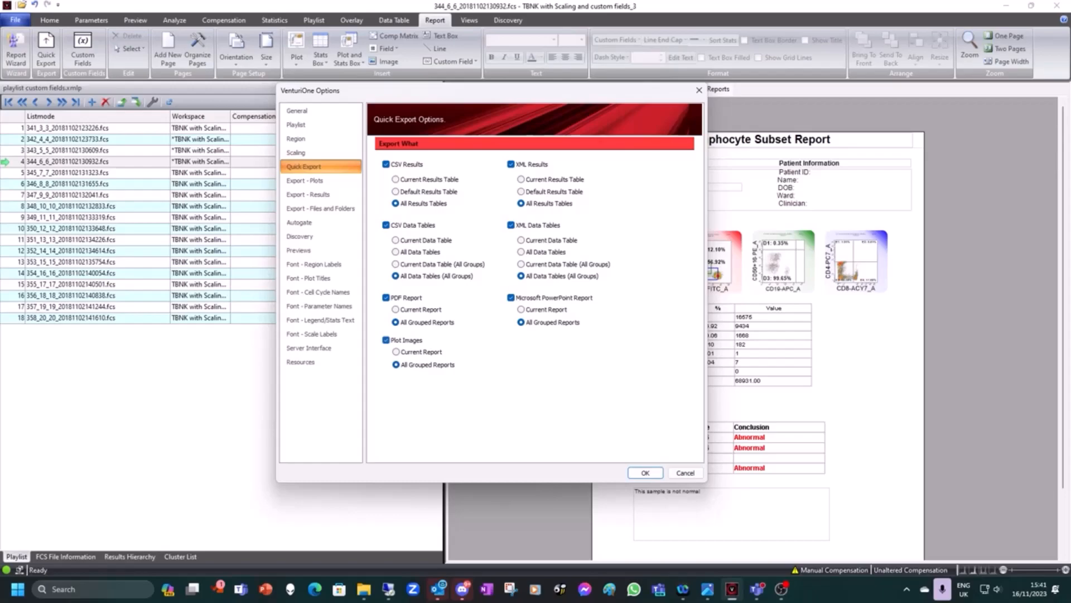
{"action": "left_click", "coordinate": [386, 164]}
{"action": "left_click", "coordinate": [511, 164]}
{"action": "left_click", "coordinate": [511, 225]}
{"action": "left_click", "coordinate": [511, 298]}
{"action": "left_click", "coordinate": [386, 298]}
{"action": "left_click", "coordinate": [386, 340]}
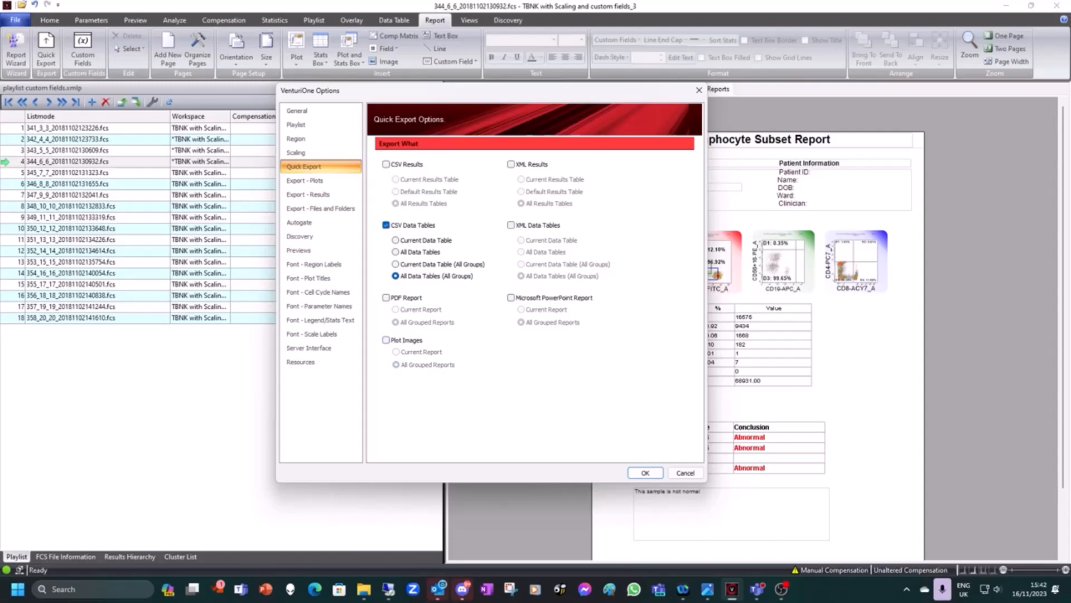
{"action": "left_click", "coordinate": [395, 240]}
{"action": "left_click", "coordinate": [396, 252]}
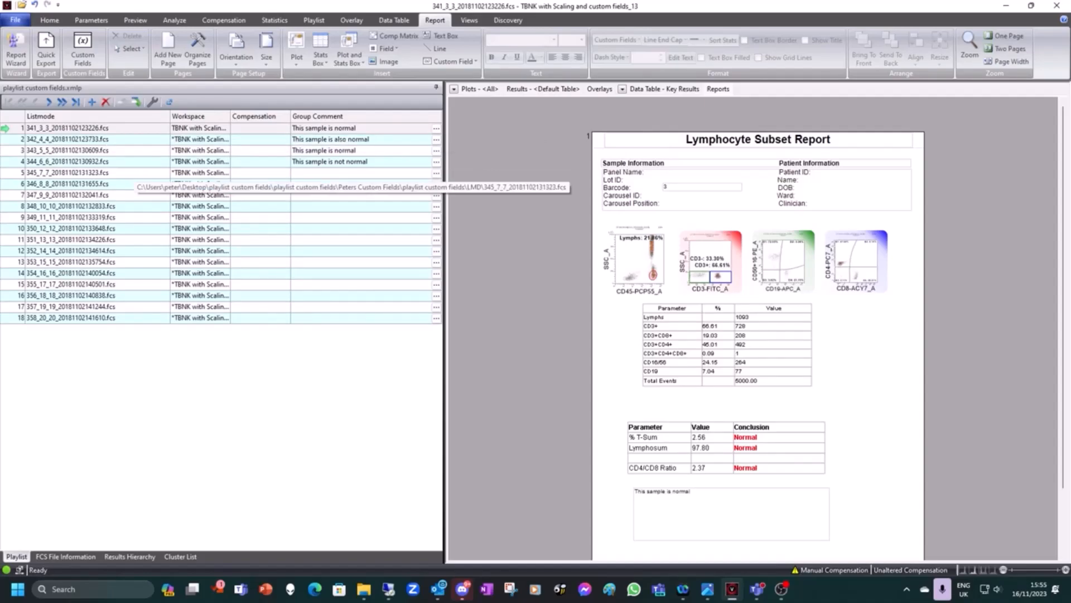
Set the group comment of sample 345_7_7_20181102131323.fcs to the Abnormal constant and advance to the following sample
{"action": "left_click", "coordinate": [126, 173]}
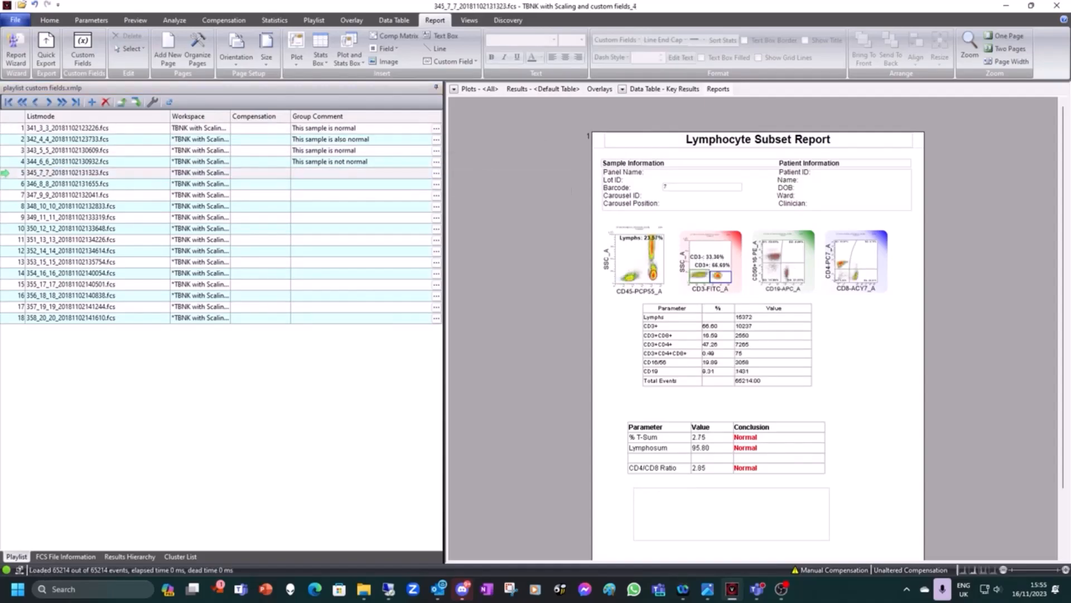
{"action": "left_click", "coordinate": [436, 173]}
{"action": "left_click", "coordinate": [444, 257]}
{"action": "left_click", "coordinate": [445, 270]}
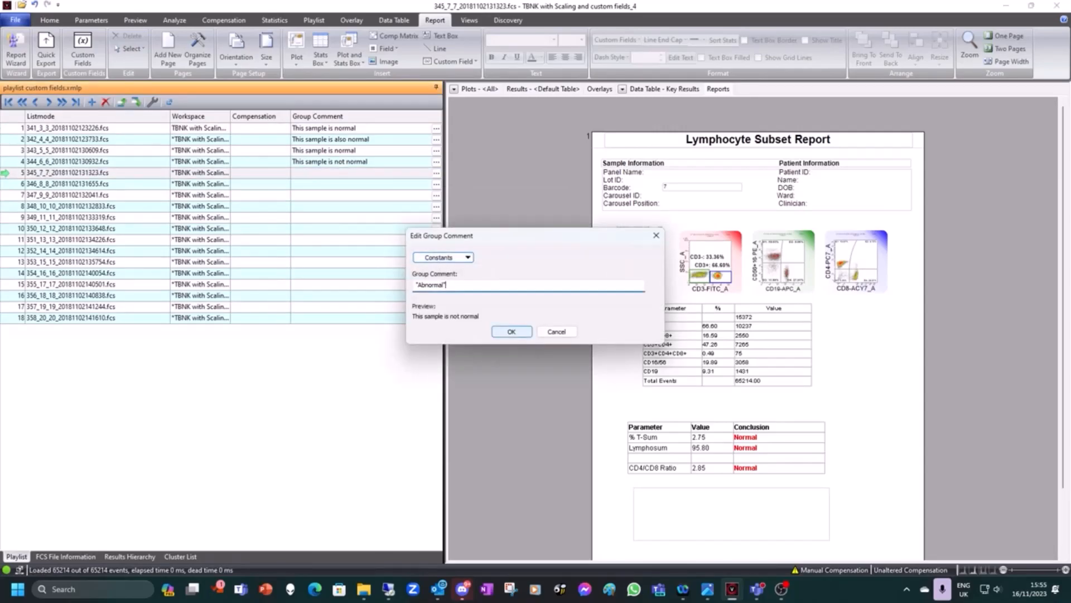
{"action": "key", "text": "Return"}
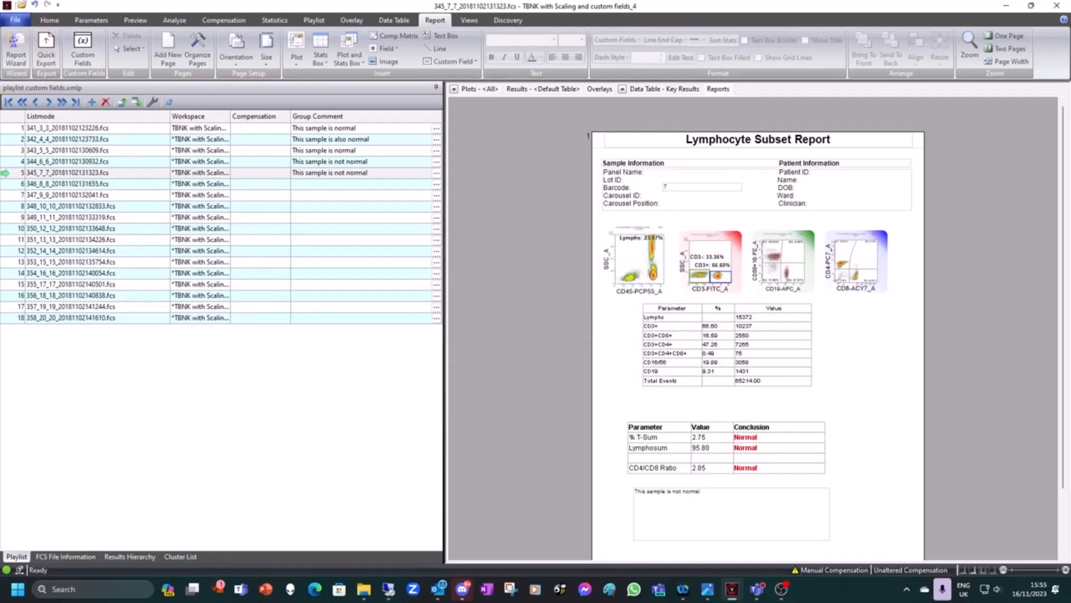
{"action": "left_click", "coordinate": [48, 102]}
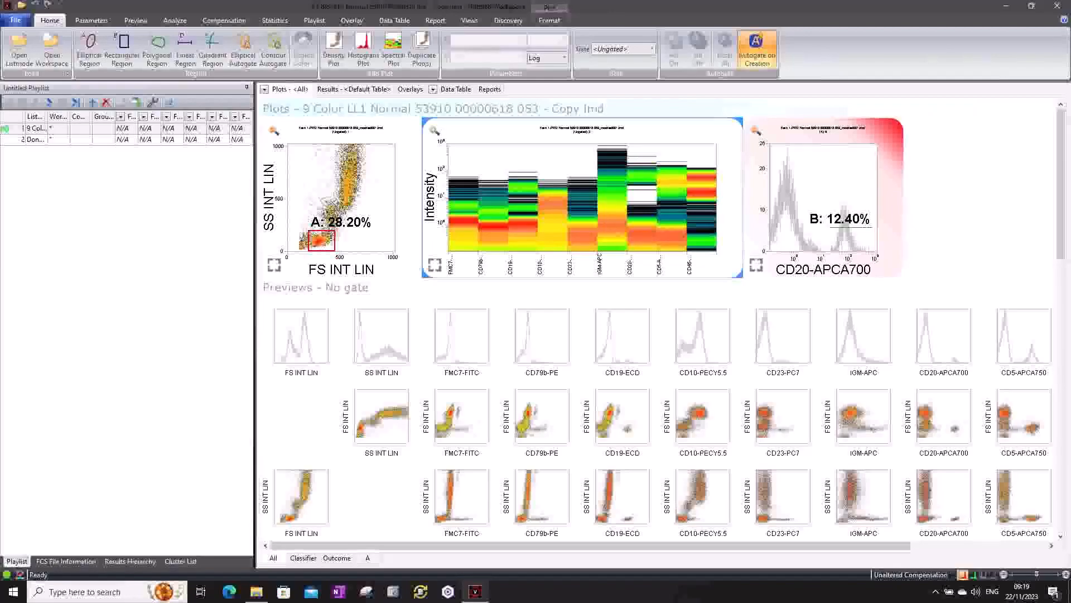
Gate the spectrum plot on A and finally on B, and load the Donor 1.fcs file into the same plots
{"action": "left_click", "coordinate": [651, 49]}
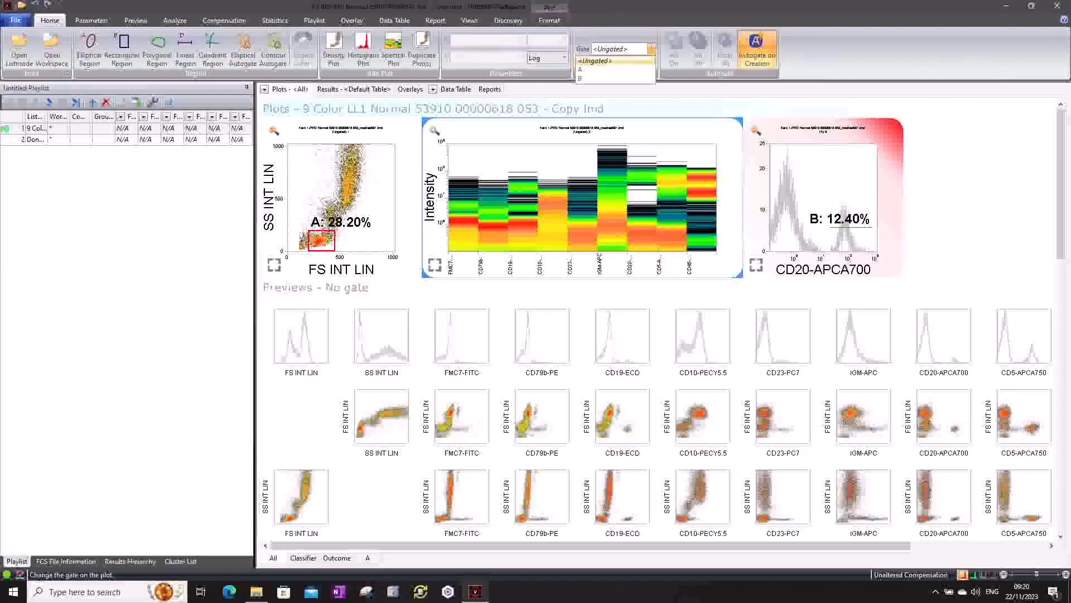
{"action": "left_click", "coordinate": [592, 70]}
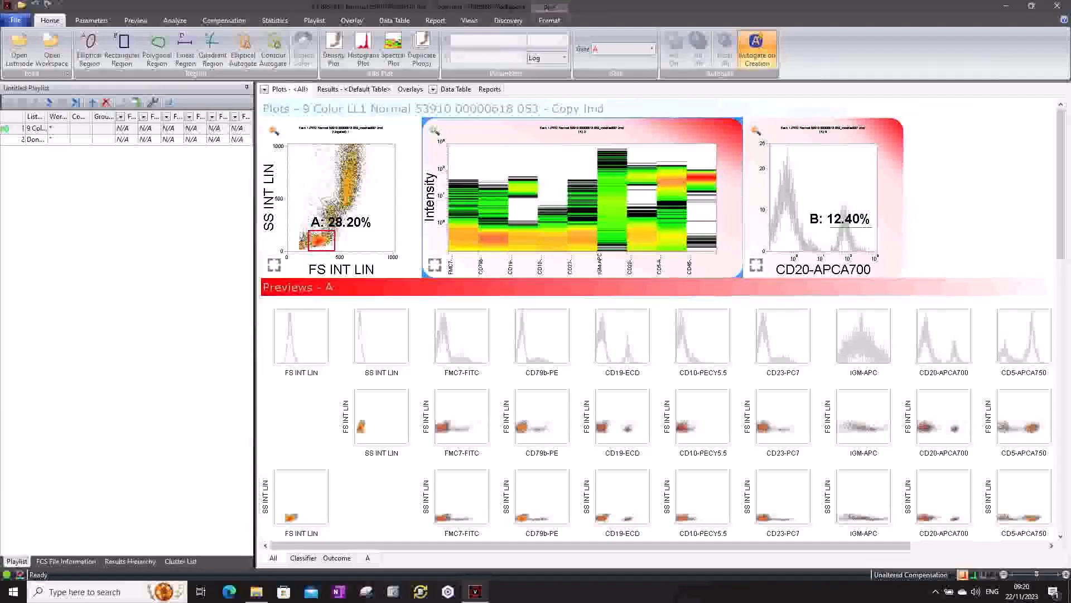
{"action": "left_click", "coordinate": [592, 79]}
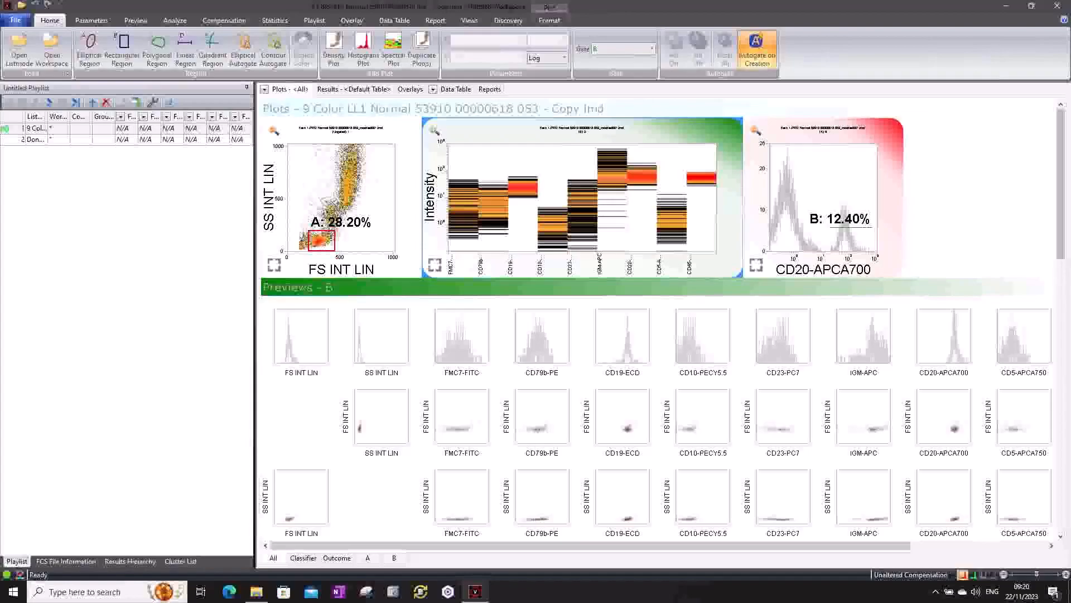
{"action": "double_click", "coordinate": [35, 139]}
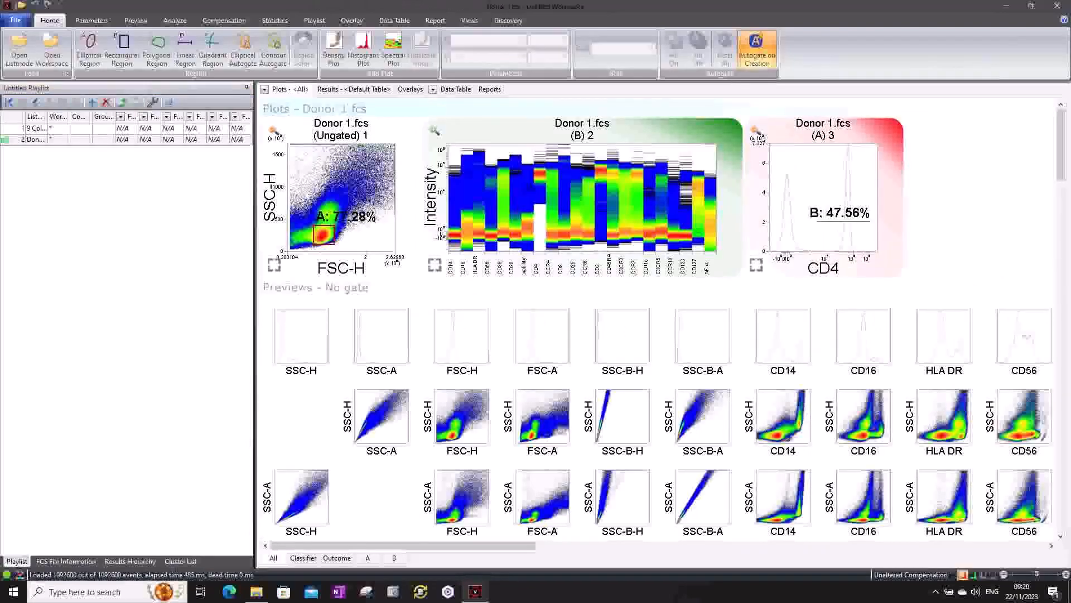